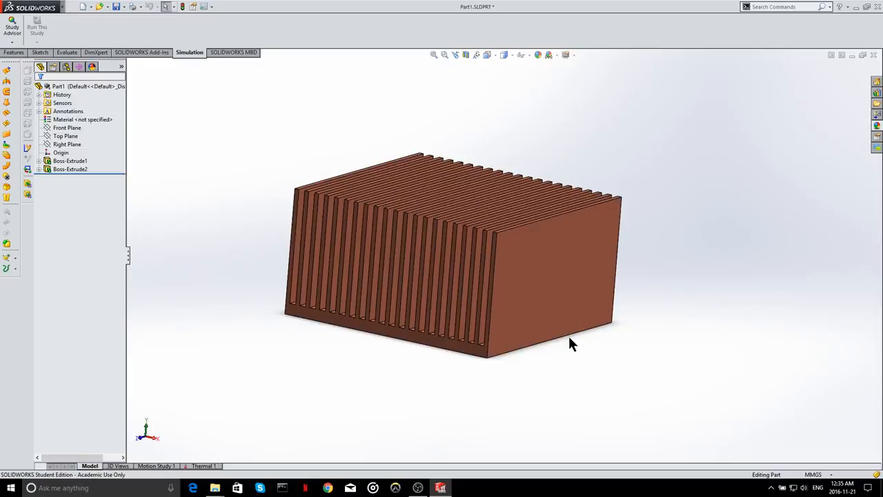
- Open the Thermal 1 study and select its part entry to review the heat sink's assigned material
{"action": "middle_click_drag", "start_coordinate": [550, 289], "coordinate": [544, 312]}
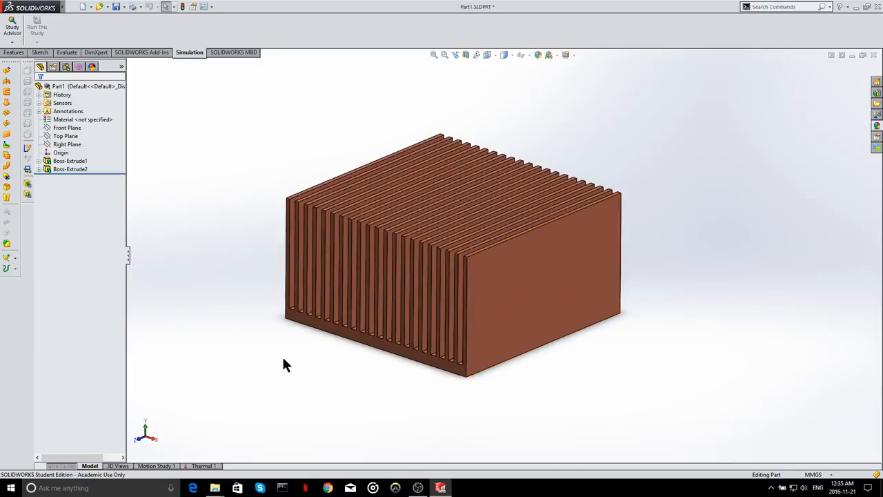
{"action": "left_click", "coordinate": [211, 467]}
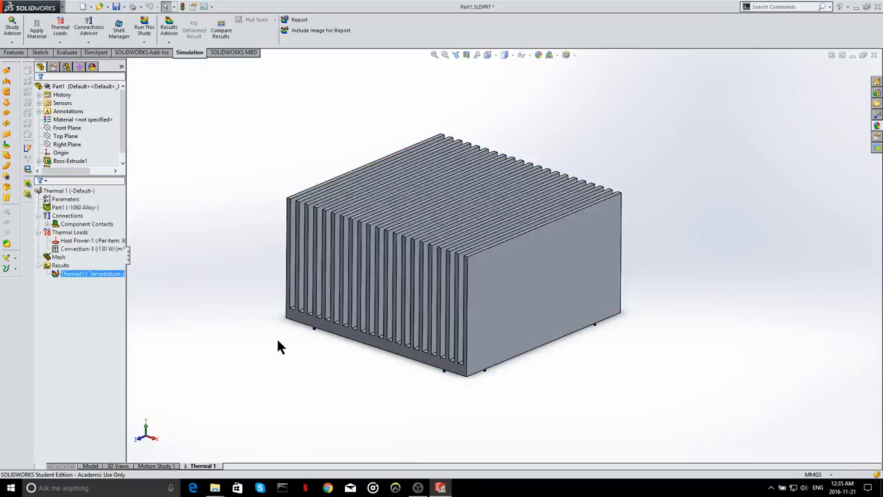
{"action": "scroll", "coordinate": [474, 192], "scroll_direction": "up", "scroll_amount": 2}
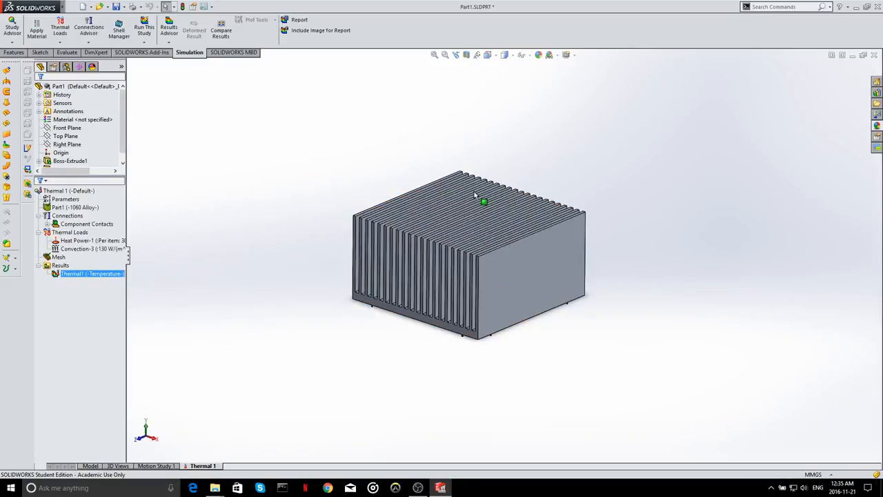
{"action": "scroll", "coordinate": [474, 191], "scroll_direction": "down", "scroll_amount": 4}
{"action": "scroll", "coordinate": [493, 306], "scroll_direction": "up", "scroll_amount": 2}
{"action": "scroll", "coordinate": [505, 371], "scroll_direction": "up", "scroll_amount": 2}
{"action": "scroll", "coordinate": [477, 173], "scroll_direction": "down", "scroll_amount": 3}
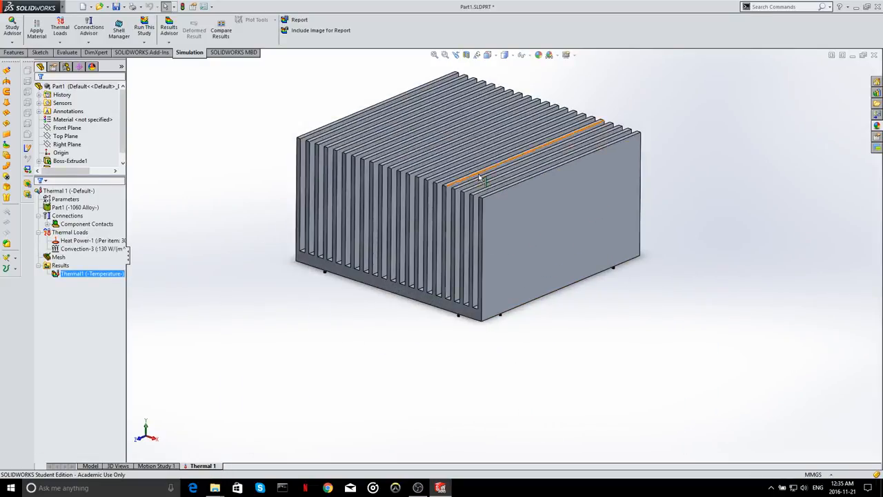
{"action": "scroll", "coordinate": [479, 166], "scroll_direction": "up", "scroll_amount": 2}
{"action": "left_click", "coordinate": [62, 208]}
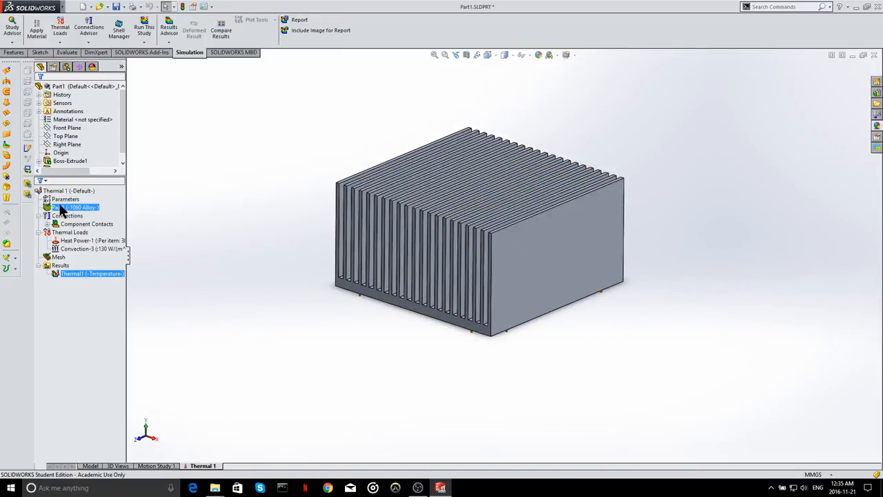
{"action": "left_click", "coordinate": [77, 210]}
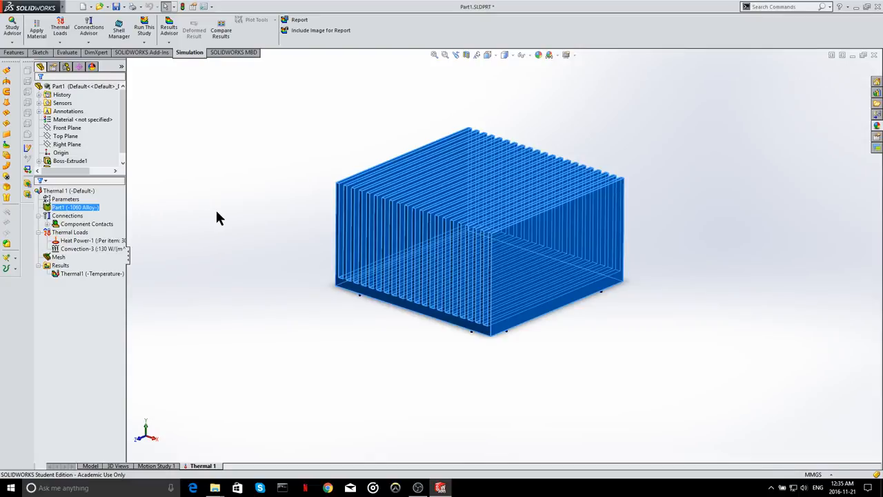
- Review the heat power load's definition and the heat sink face it acts on, closing it without changes
{"action": "left_click", "coordinate": [97, 241]}
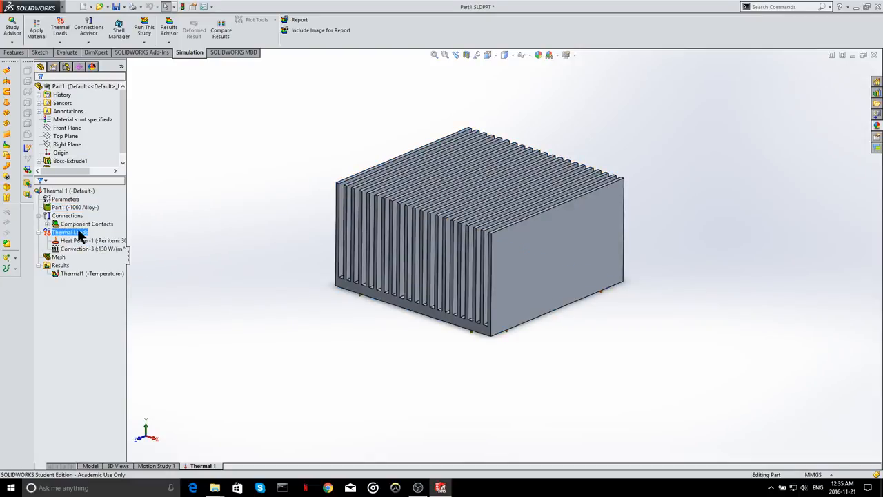
{"action": "left_click", "coordinate": [100, 241]}
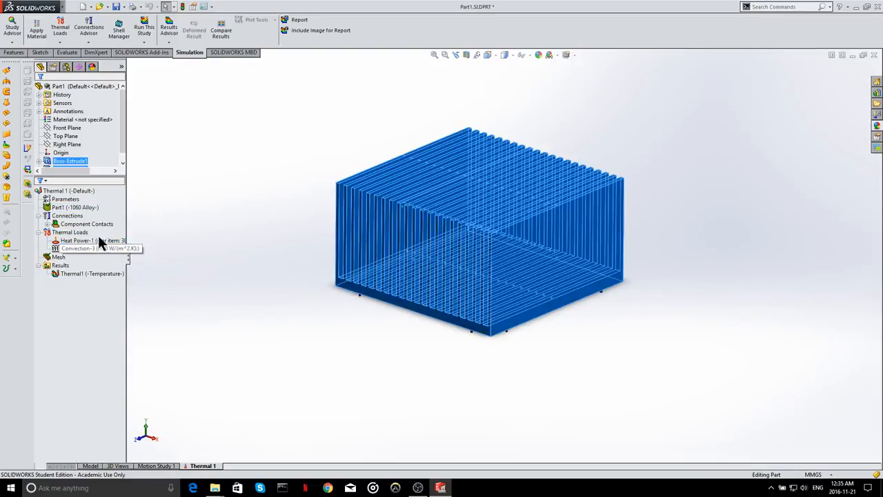
{"action": "right_click", "coordinate": [96, 239]}
{"action": "left_click", "coordinate": [125, 274]}
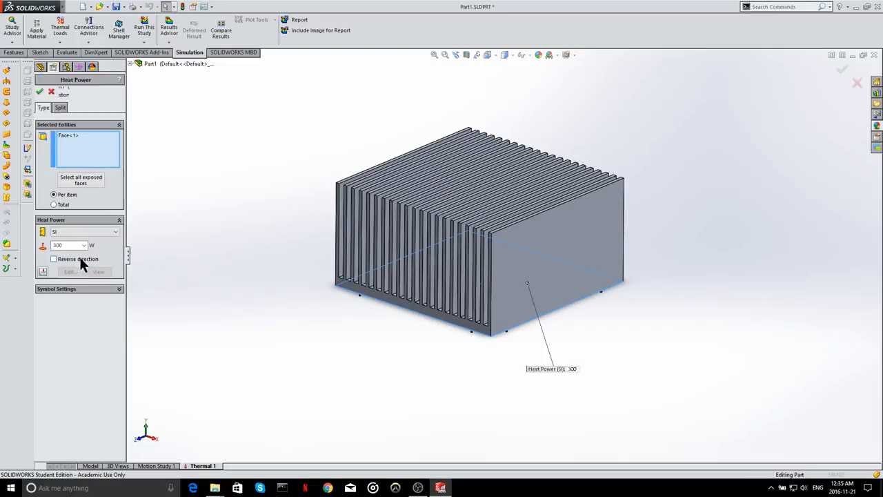
{"action": "middle_click_drag", "start_coordinate": [491, 358], "coordinate": [486, 236]}
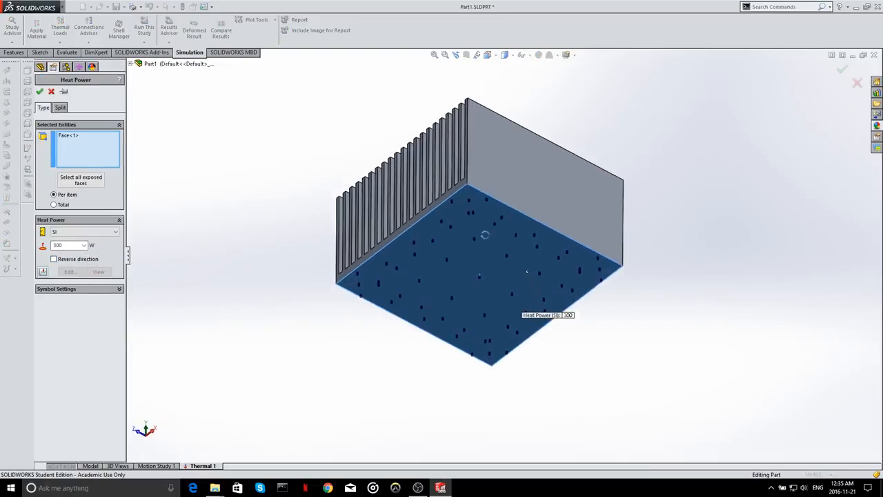
{"action": "left_click", "coordinate": [41, 91]}
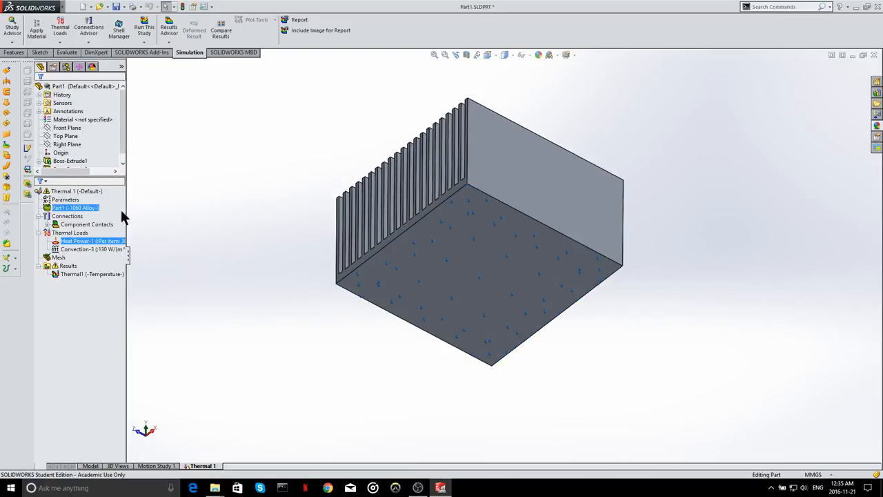
{"action": "middle_click_drag", "start_coordinate": [292, 129], "coordinate": [337, 262]}
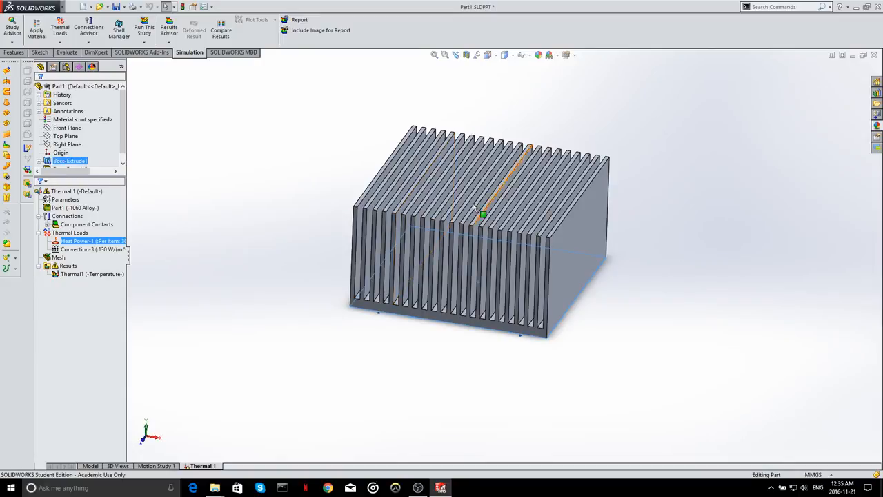
{"action": "middle_click_drag", "start_coordinate": [376, 228], "coordinate": [376, 168]}
- Review the convection load's definition, including its selected faces, convection coefficient and bulk ambient temperature
{"action": "left_click", "coordinate": [115, 273]}
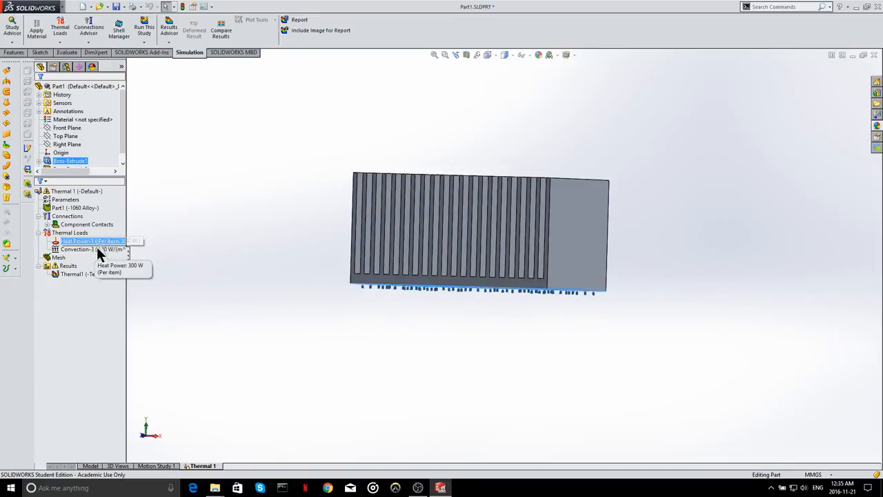
{"action": "left_click", "coordinate": [97, 249]}
{"action": "middle_click_drag", "start_coordinate": [490, 311], "coordinate": [491, 241]}
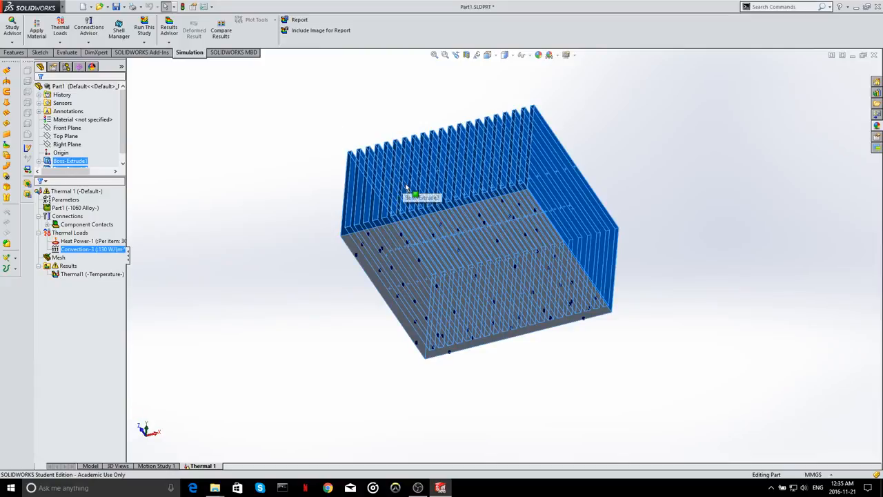
{"action": "right_click", "coordinate": [112, 249]}
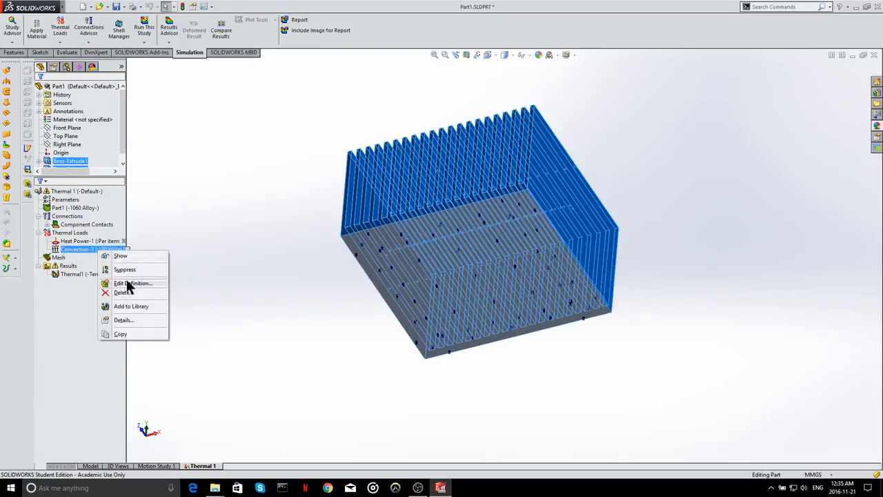
{"action": "left_click", "coordinate": [131, 282]}
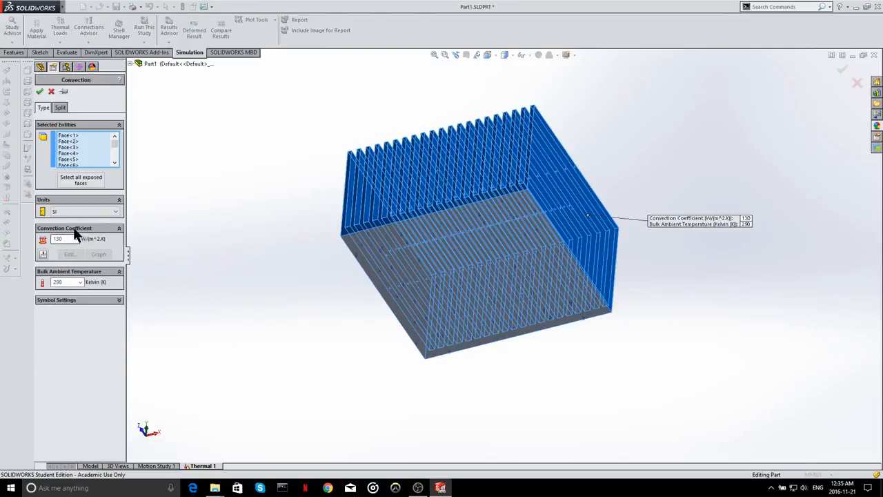
{"action": "left_click", "coordinate": [39, 92]}
- Display the Thermal1 temperature plot and examine the temperature distribution over the fins and base
{"action": "middle_click_drag", "start_coordinate": [394, 163], "coordinate": [376, 302]}
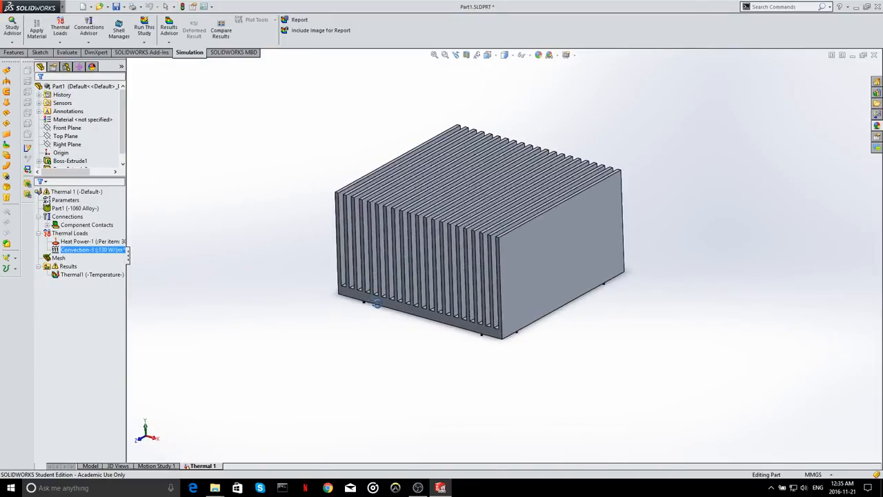
{"action": "double_click", "coordinate": [85, 275]}
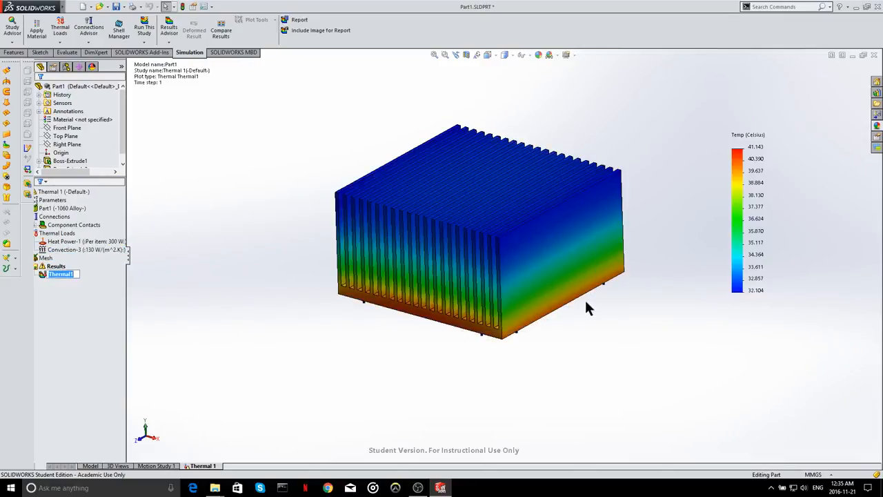
{"action": "middle_click_drag", "start_coordinate": [585, 298], "coordinate": [604, 297]}
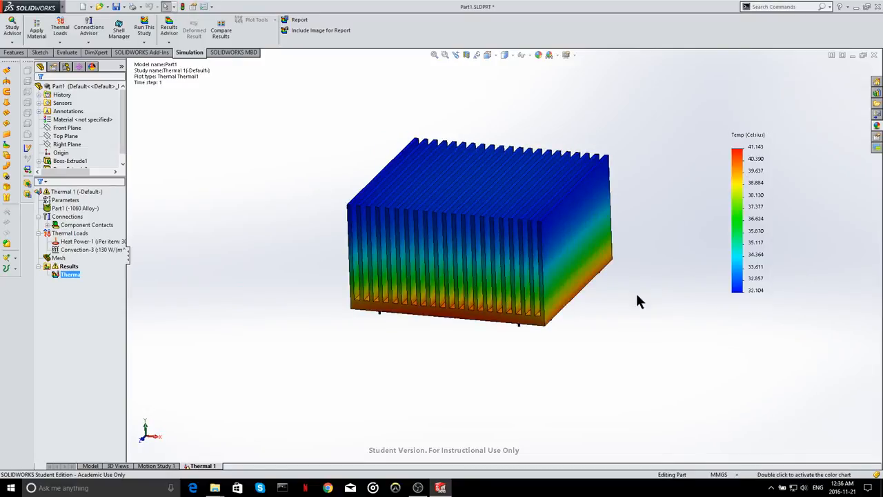
{"action": "middle_click_drag", "start_coordinate": [617, 276], "coordinate": [581, 245]}
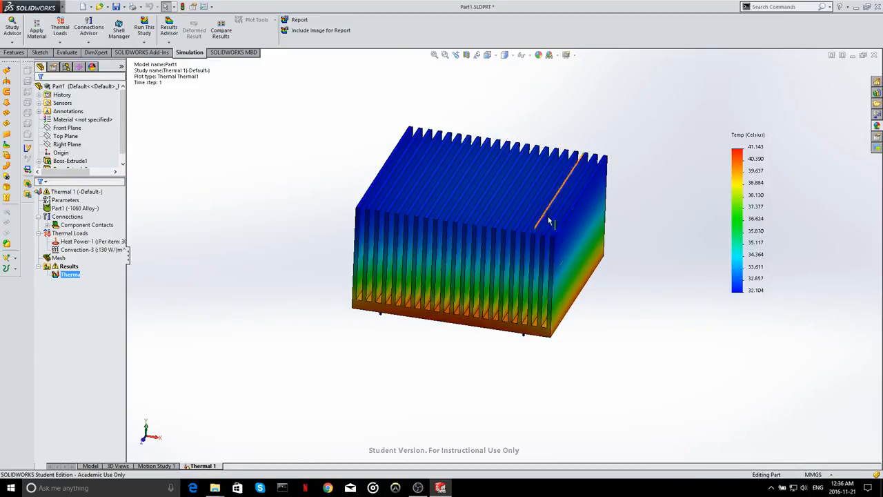
{"action": "middle_click_drag", "start_coordinate": [548, 221], "coordinate": [524, 186]}
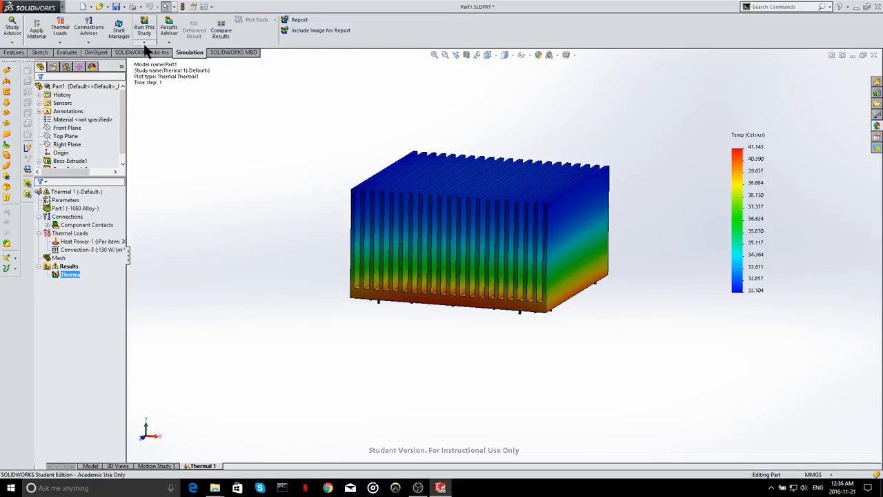
- Create a new simulation study of the Design Study type
{"action": "left_click", "coordinate": [15, 44]}
{"action": "left_click", "coordinate": [32, 60]}
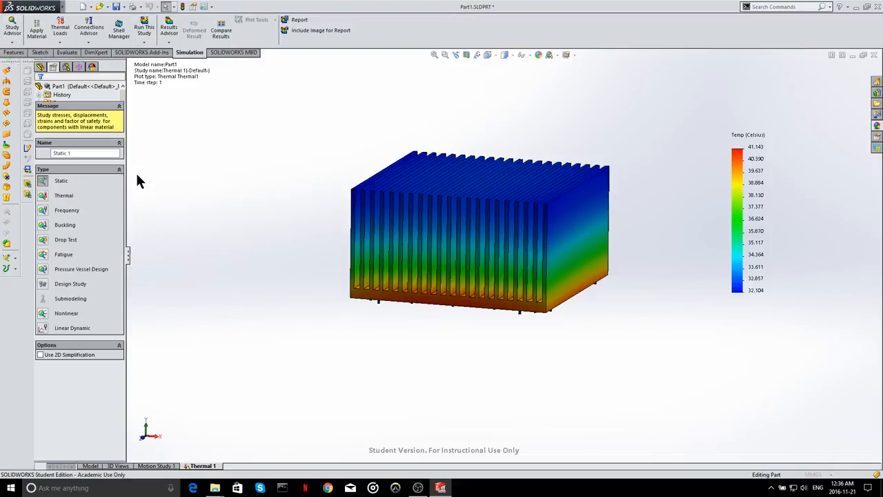
{"action": "left_click", "coordinate": [44, 283]}
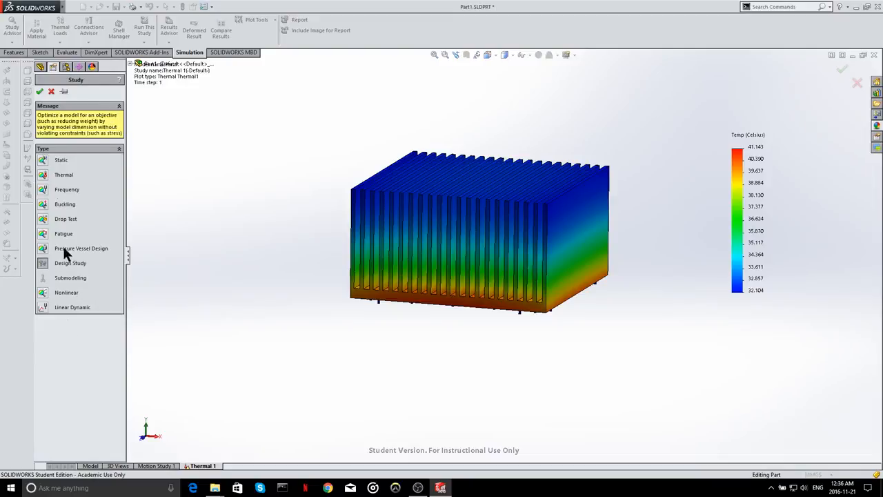
{"action": "left_click", "coordinate": [40, 92]}
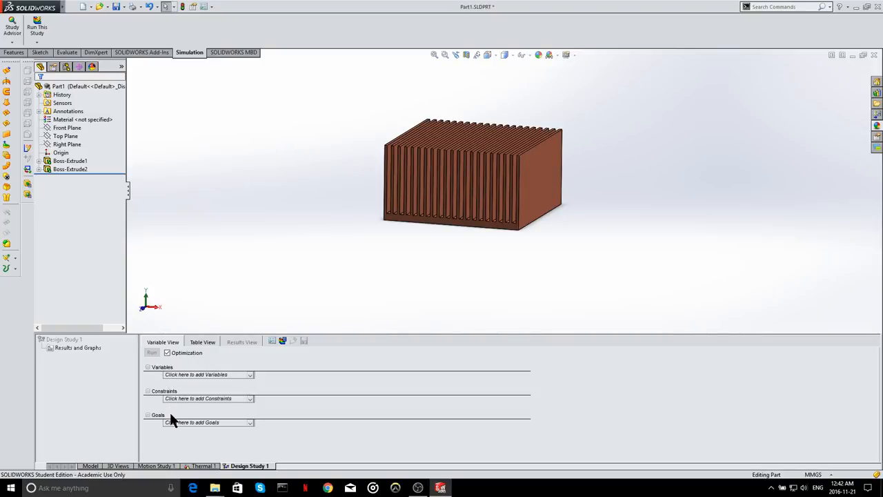
- Add a new parameter for the design study variables and link it to the heat sink's 100 mm side dimension
{"action": "left_click", "coordinate": [200, 375]}
{"action": "left_click", "coordinate": [209, 381]}
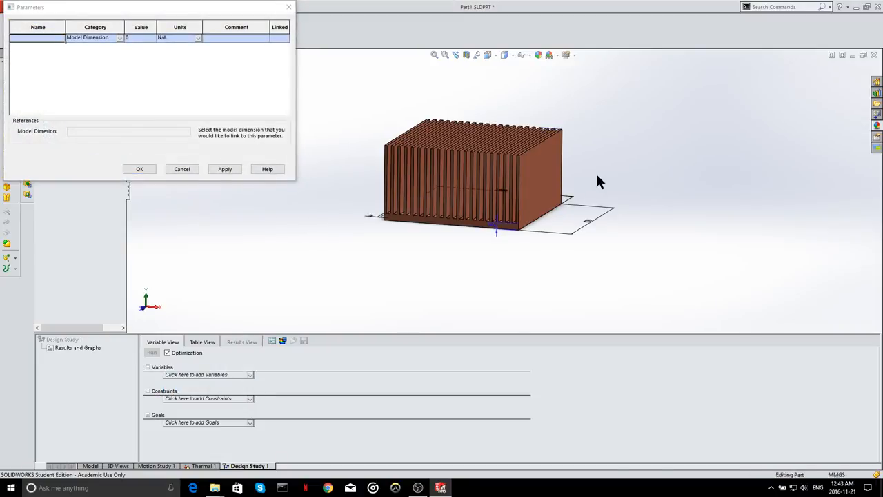
{"action": "middle_click_drag", "start_coordinate": [597, 173], "coordinate": [588, 233]}
{"action": "scroll", "coordinate": [499, 257], "scroll_direction": "down", "scroll_amount": 4}
{"action": "scroll", "coordinate": [529, 211], "scroll_direction": "up", "scroll_amount": 4}
{"action": "middle_click", "coordinate": [528, 206]}
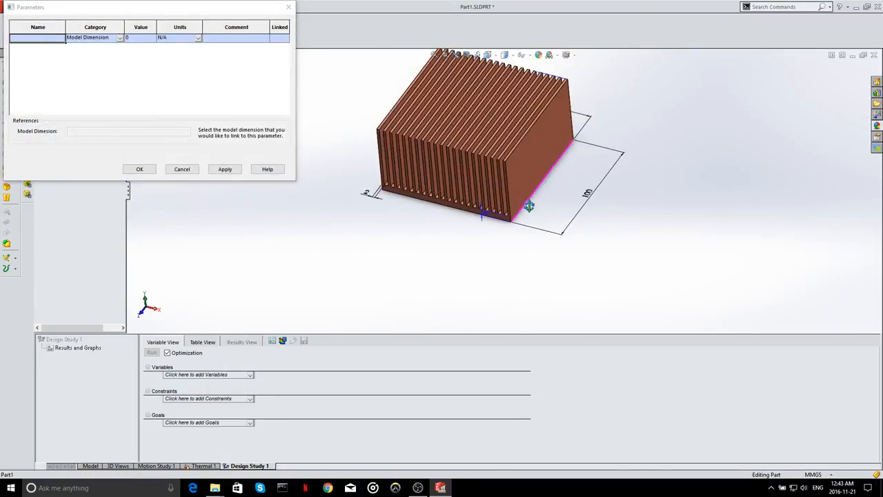
{"action": "scroll", "coordinate": [501, 153], "scroll_direction": "up", "scroll_amount": 2}
{"action": "scroll", "coordinate": [509, 142], "scroll_direction": "down", "scroll_amount": 3}
{"action": "mouse_move", "coordinate": [547, 216]}
{"action": "middle_mouse_down"}
{"action": "mouse_move", "coordinate": [511, 214]}
{"action": "mouse_move", "coordinate": [544, 208]}
{"action": "middle_mouse_up"}
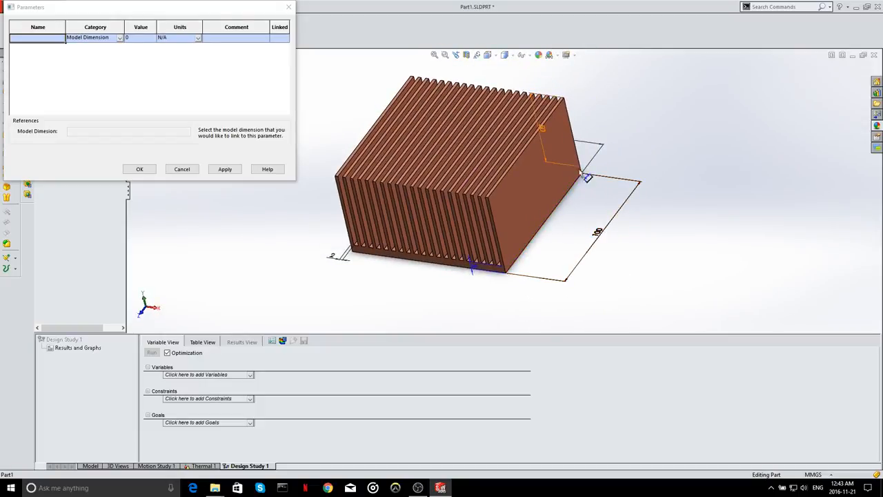
{"action": "left_click", "coordinate": [598, 236]}
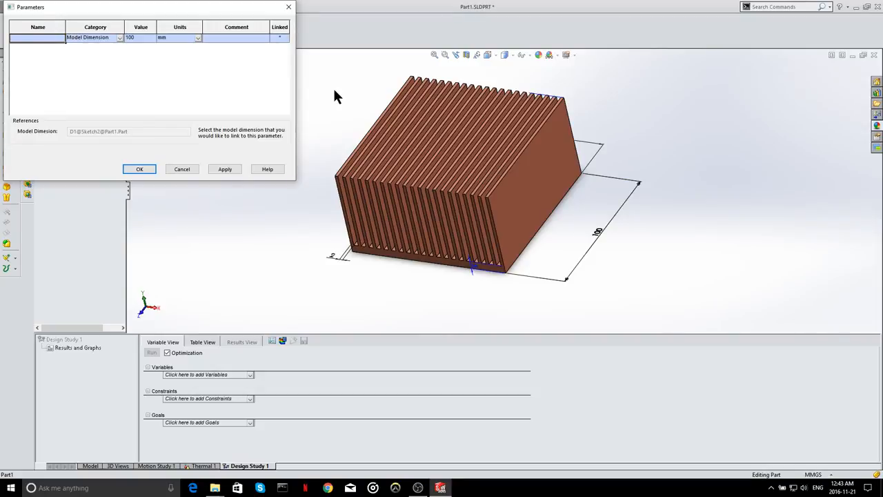
- Name the parameter linked to the heat sink's side dimension Side
{"action": "key", "text": "Caps_Lock"}
{"action": "type", "text": "s"}
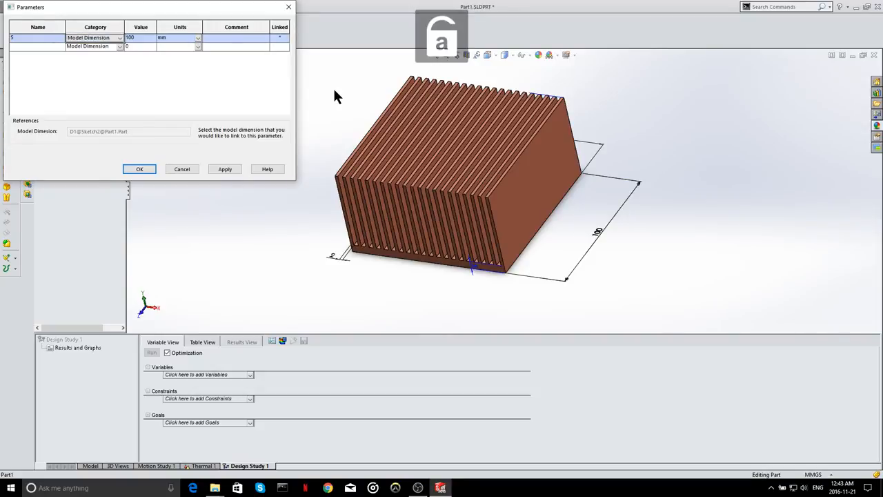
{"action": "left_click", "coordinate": [38, 39]}
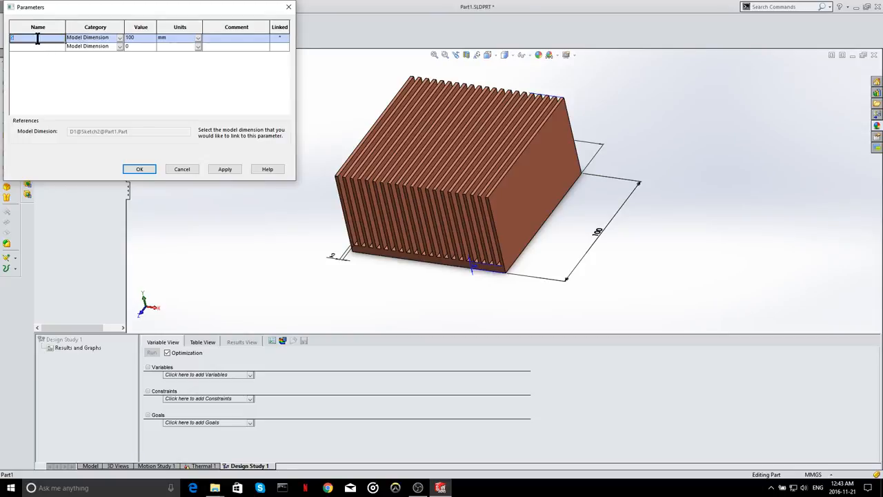
{"action": "key", "text": "Caps_Lock"}
{"action": "type", "text": "S"}
{"action": "key", "text": "Caps_Lock"}
{"action": "type", "text": "ide"}
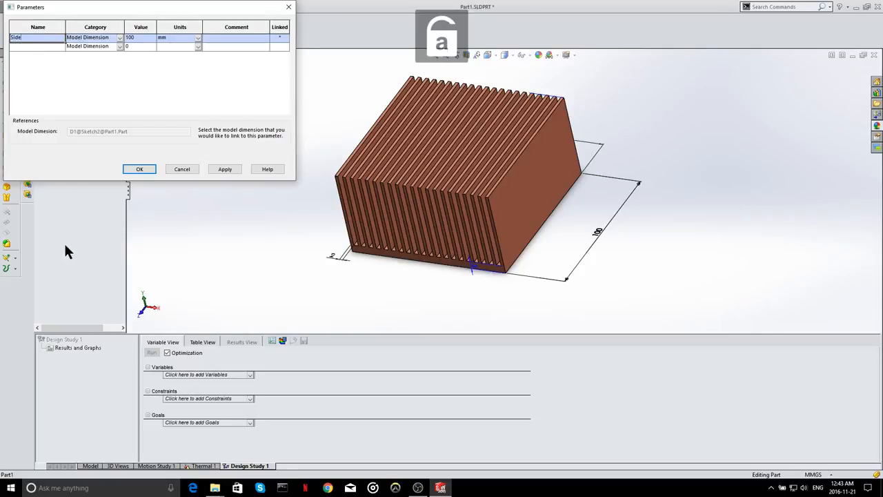
- Add a second parameter named Height, linked to the fins' extrusion height, with the Model Dimension category
{"action": "left_click", "coordinate": [44, 49]}
{"action": "middle_click_drag", "start_coordinate": [647, 178], "coordinate": [548, 223]}
{"action": "scroll", "coordinate": [483, 214], "scroll_direction": "down", "scroll_amount": 3}
{"action": "scroll", "coordinate": [484, 214], "scroll_direction": "down", "scroll_amount": 2}
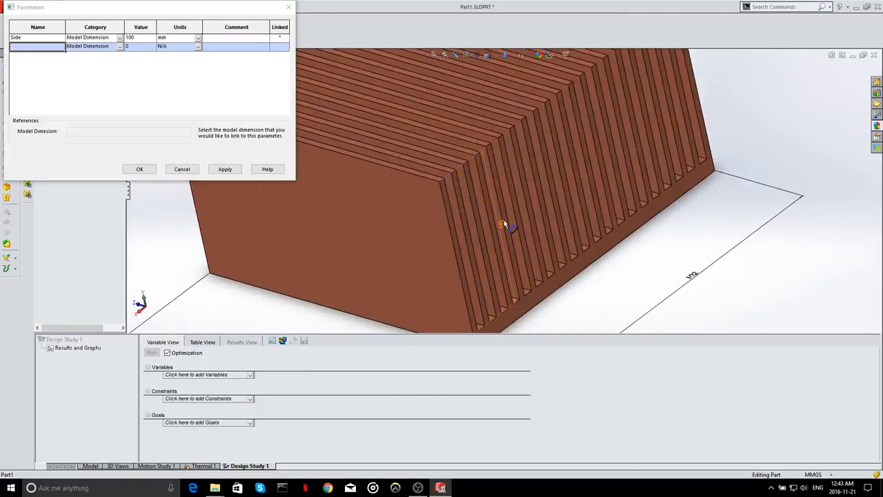
{"action": "left_click", "coordinate": [502, 225]}
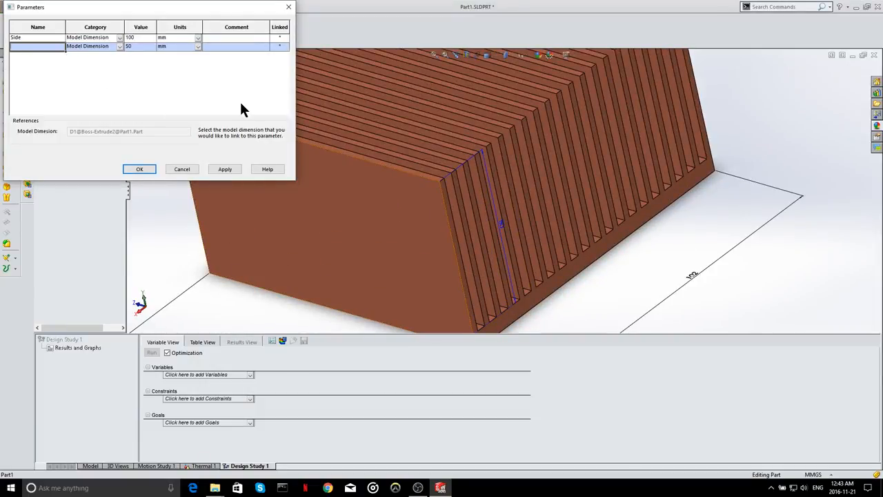
{"action": "type", "text": "Height"}
{"action": "scroll", "coordinate": [500, 149], "scroll_direction": "up", "scroll_amount": 3}
{"action": "scroll", "coordinate": [500, 148], "scroll_direction": "up", "scroll_amount": 3}
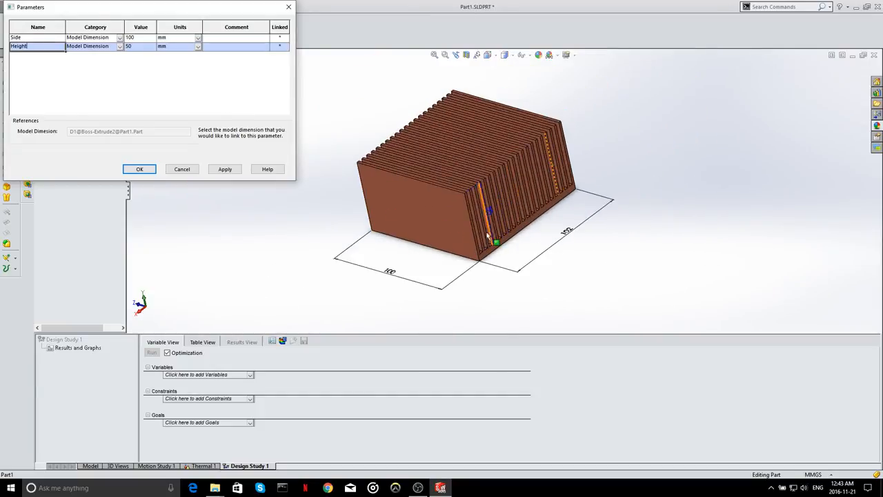
{"action": "left_click", "coordinate": [491, 208]}
{"action": "left_click", "coordinate": [120, 47]}
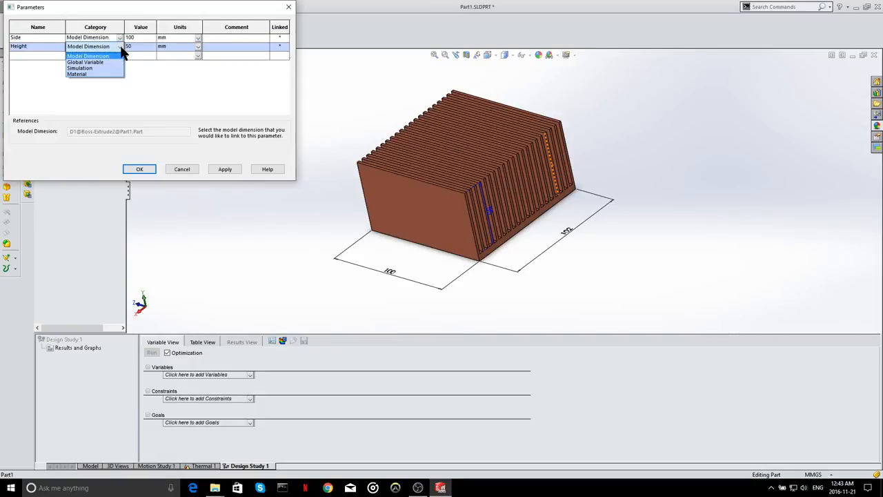
{"action": "left_click", "coordinate": [122, 56]}
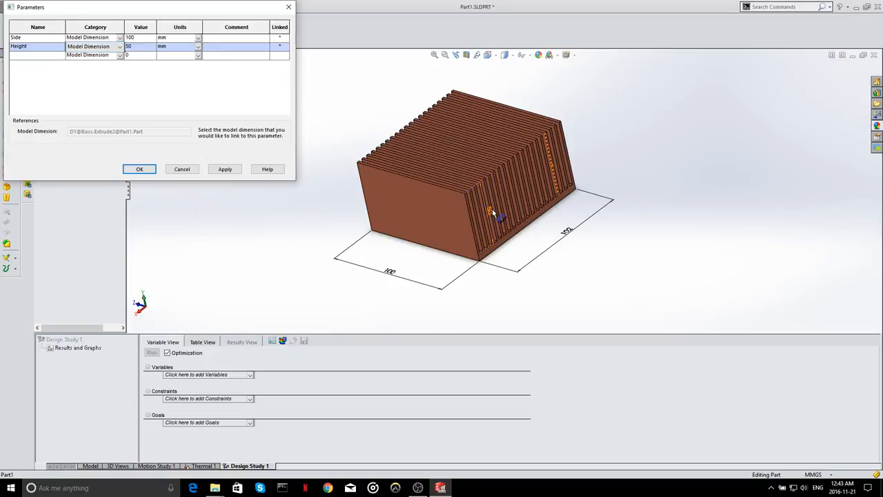
- Examine the base and fin extrusions and display their dimensions to see what the Side and Height parameters control
{"action": "left_click", "coordinate": [494, 218]}
{"action": "left_click_drag", "start_coordinate": [182, 14], "coordinate": [382, 287]}
{"action": "left_click", "coordinate": [47, 163]}
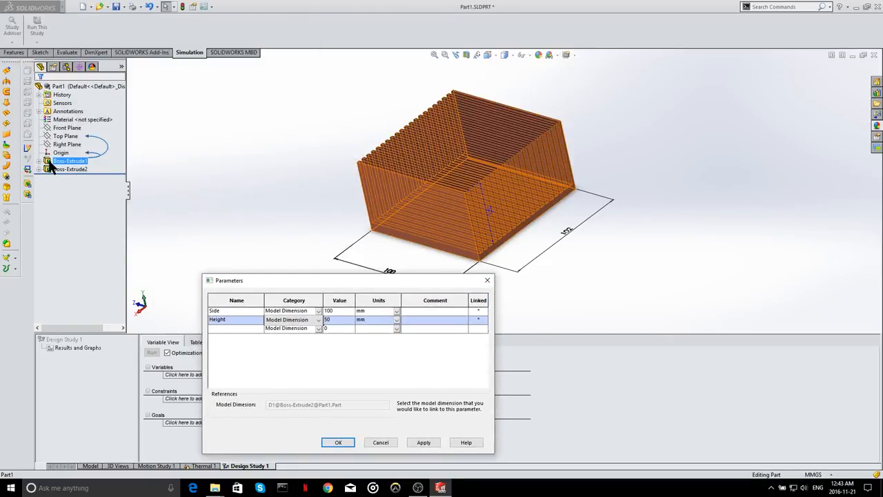
{"action": "middle_click_drag", "start_coordinate": [539, 224], "coordinate": [550, 211]}
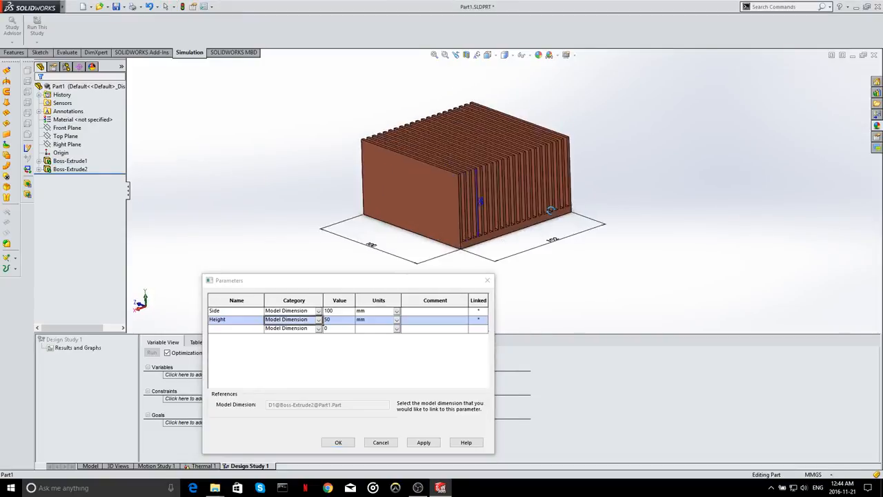
{"action": "left_click", "coordinate": [50, 163]}
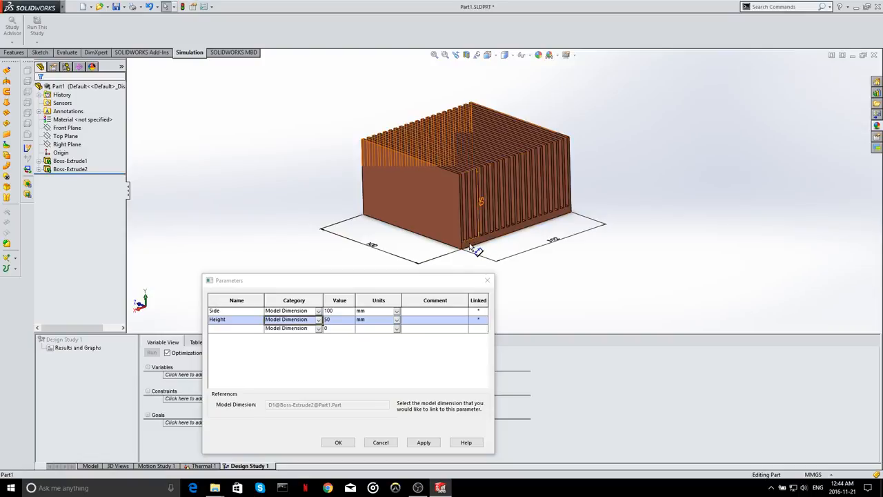
{"action": "left_click", "coordinate": [39, 161]}
{"action": "left_click", "coordinate": [60, 170]}
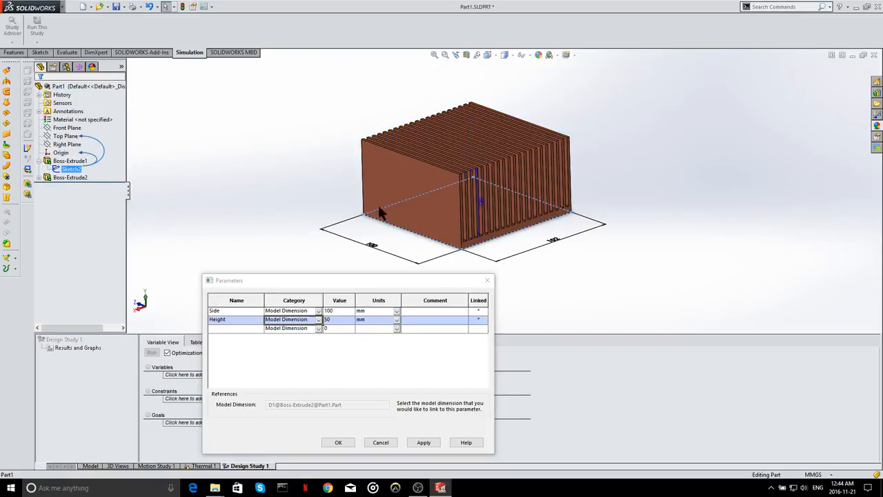
{"action": "left_click", "coordinate": [48, 164]}
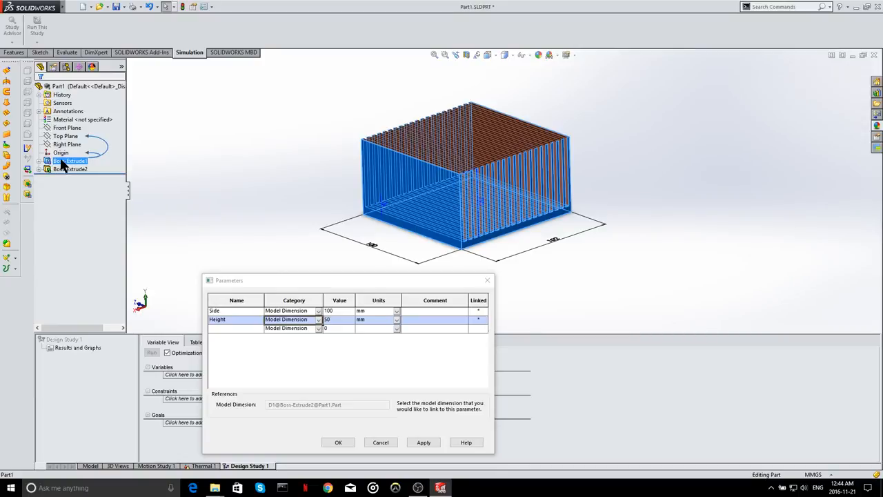
{"action": "left_click", "coordinate": [506, 247]}
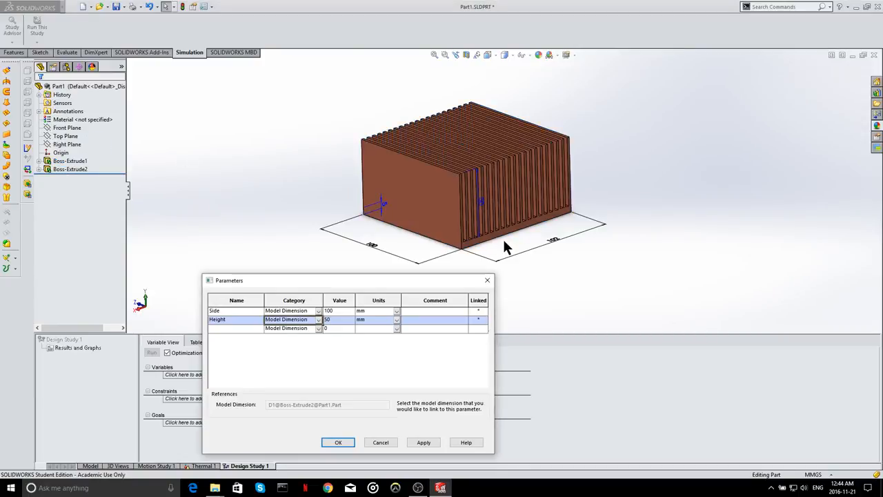
{"action": "scroll", "coordinate": [478, 199], "scroll_direction": "down", "scroll_amount": 2}
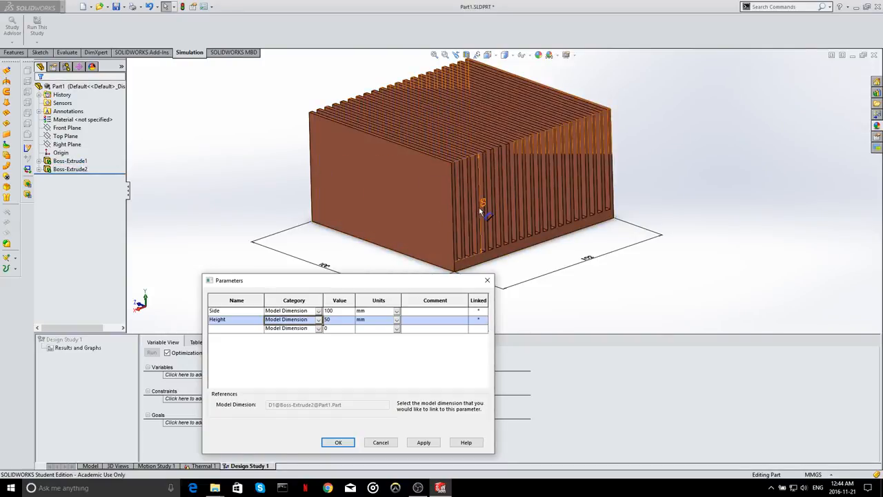
- Pick the fins' extrusion height dimension for the Height parameter and accept the parameter list
{"action": "left_click", "coordinate": [484, 203]}
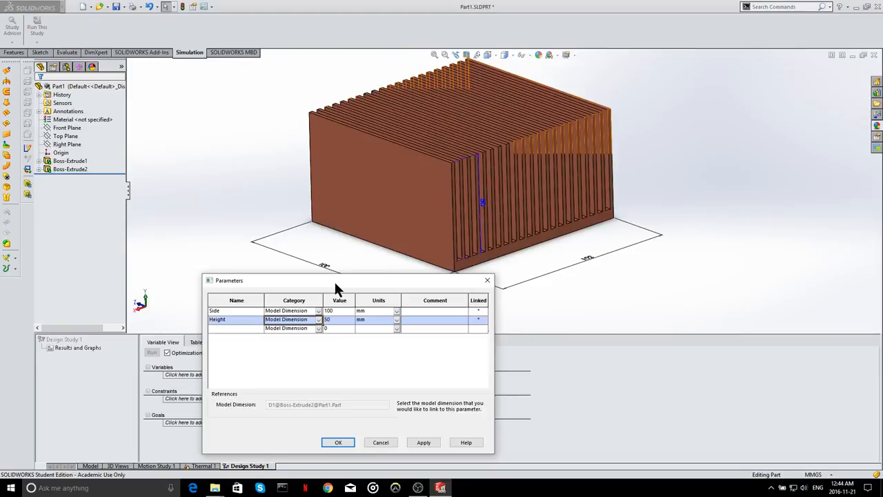
{"action": "left_click", "coordinate": [484, 203]}
{"action": "left_click_drag", "start_coordinate": [354, 279], "coordinate": [187, 59]}
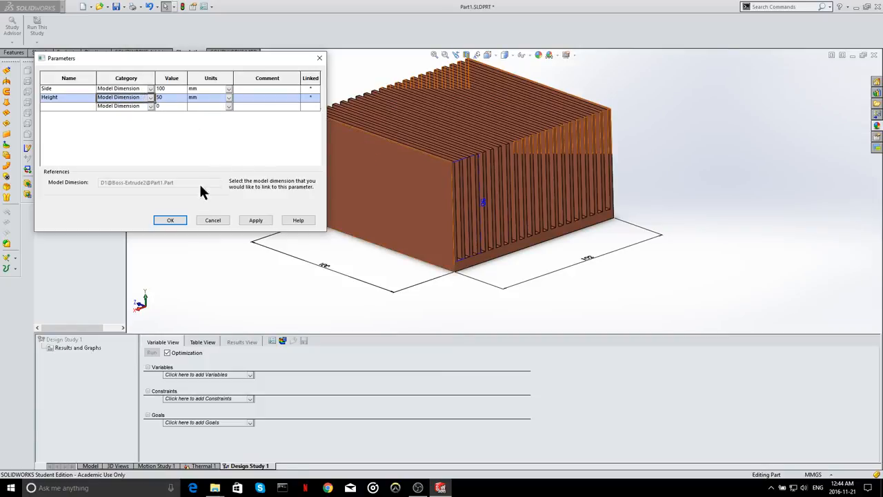
{"action": "left_click", "coordinate": [169, 221]}
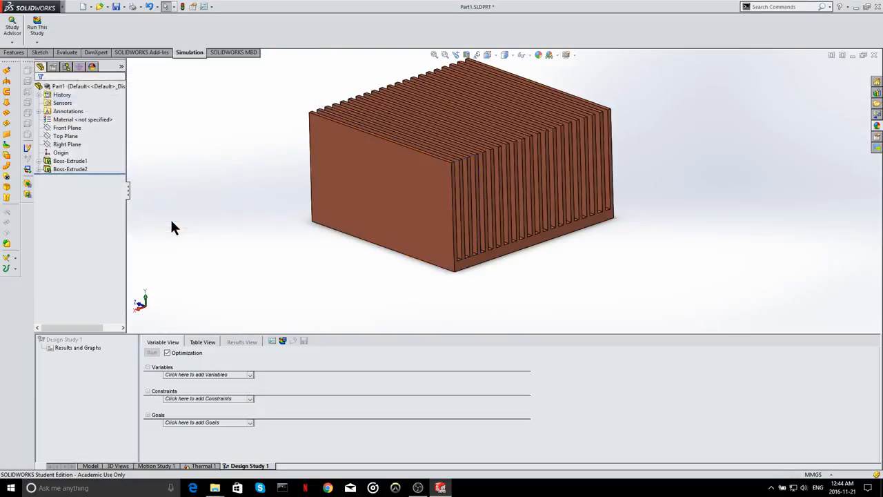
- Add the Height and Side parameters as variables of the design study
{"action": "left_click", "coordinate": [229, 376]}
{"action": "left_click", "coordinate": [204, 395]}
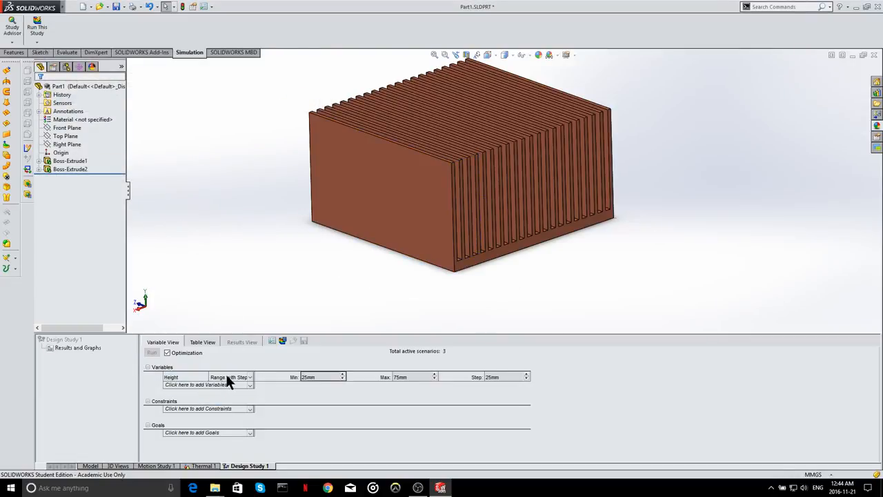
{"action": "left_click", "coordinate": [216, 390]}
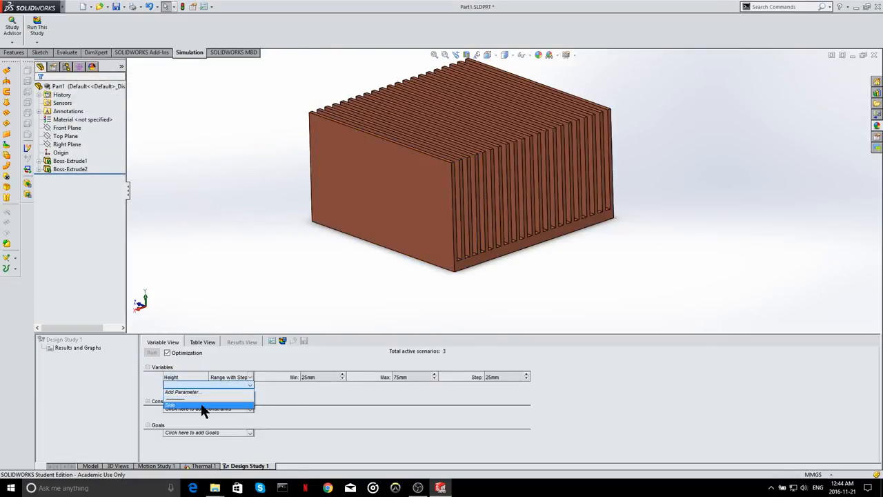
{"action": "left_click", "coordinate": [201, 403]}
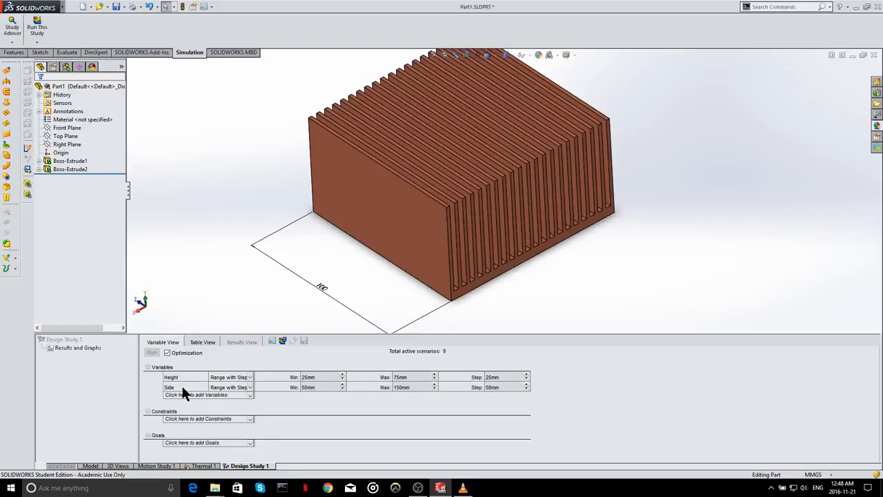
{"action": "left_click", "coordinate": [177, 386]}
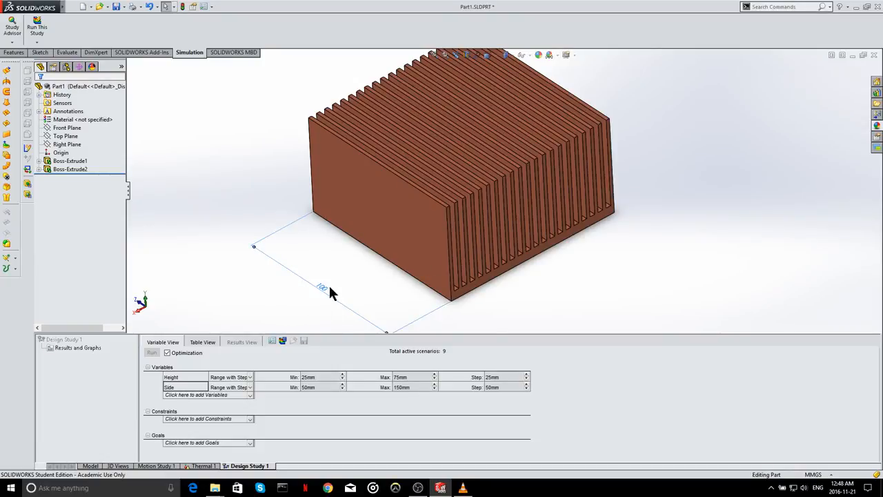
{"action": "left_click", "coordinate": [250, 299]}
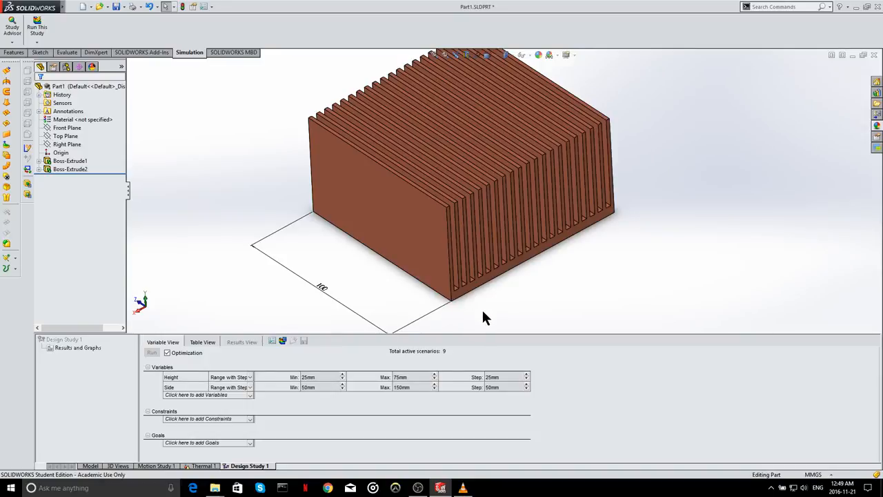
- Make the Height variable a continuous Range with a maximum of 100 mm
{"action": "left_click", "coordinate": [249, 376]}
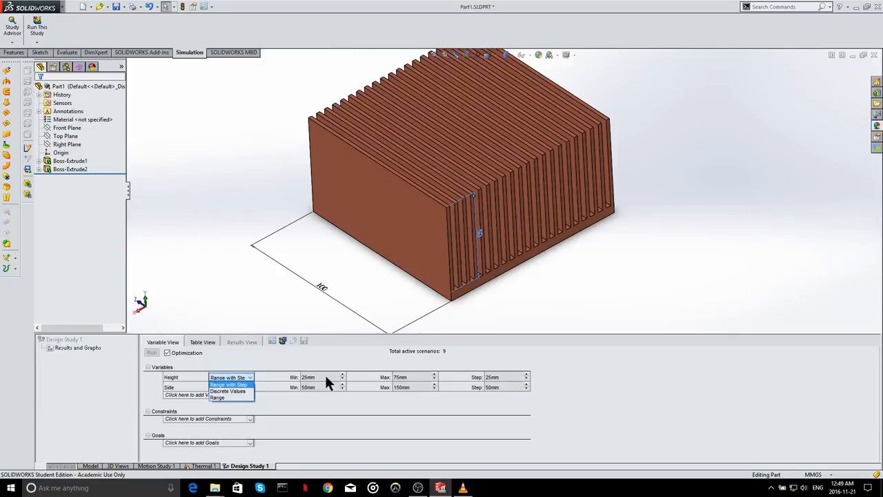
{"action": "left_click", "coordinate": [289, 371]}
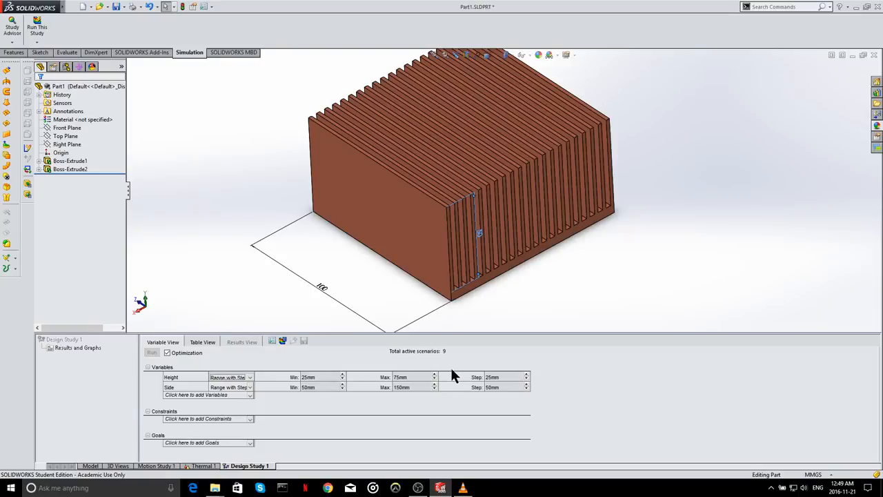
{"action": "left_click", "coordinate": [251, 378]}
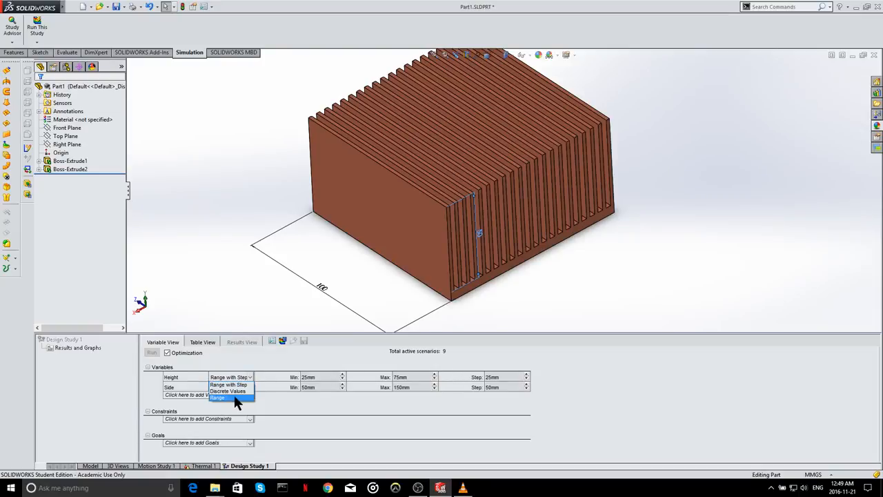
{"action": "left_click", "coordinate": [234, 395]}
{"action": "left_click", "coordinate": [423, 377]}
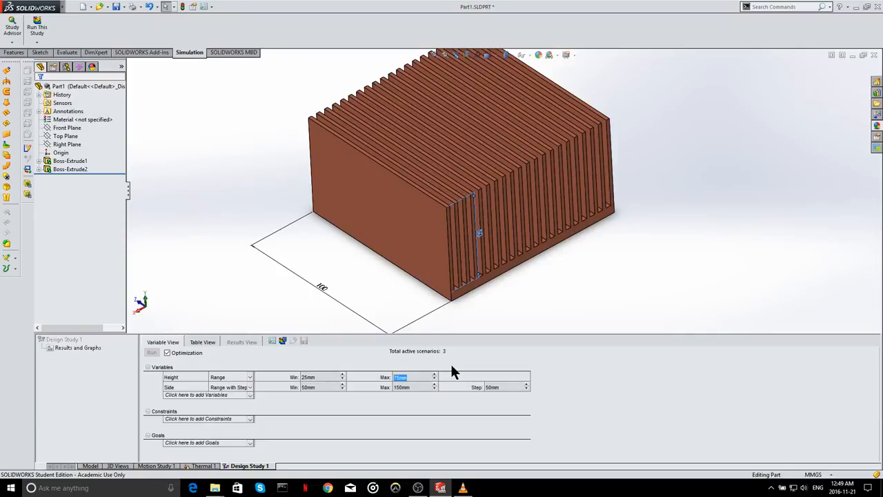
{"action": "type", "text": "1000"}
{"action": "left_click", "coordinate": [423, 392]}
- Make the Side variable a continuous Range with a maximum of 200 mm
{"action": "left_click", "coordinate": [249, 387]}
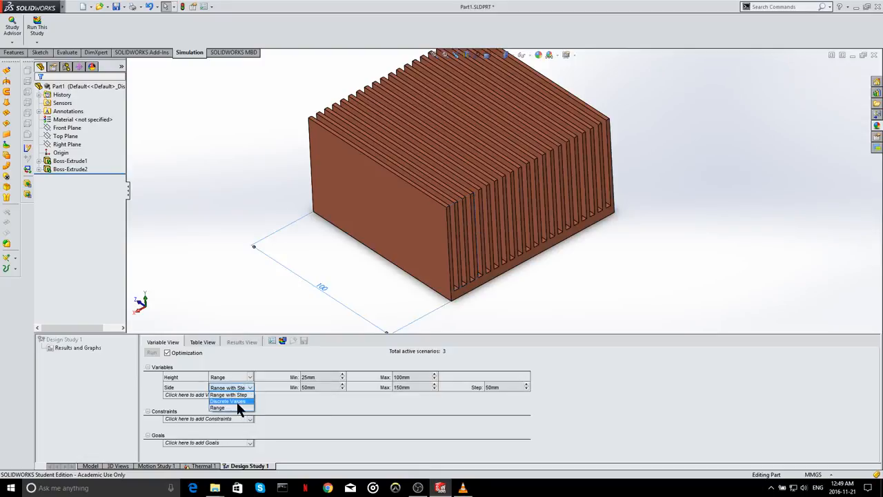
{"action": "left_click", "coordinate": [231, 408]}
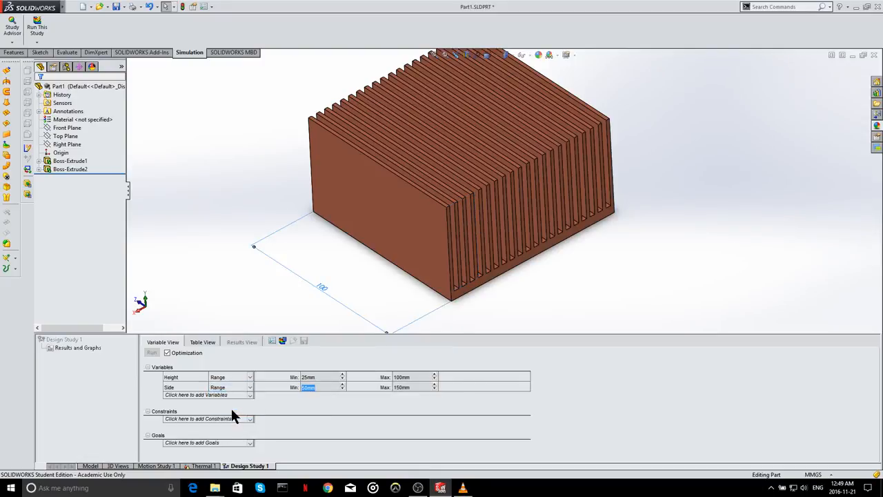
{"action": "left_click", "coordinate": [416, 386]}
{"action": "key", "text": "BackSpace"}
{"action": "key", "text": "BackSpace"}
{"action": "type", "text": "20"}
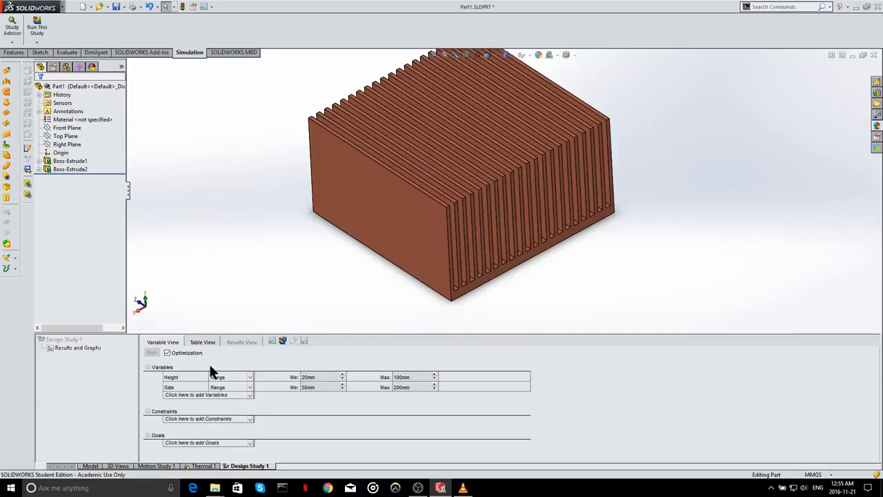
- Add a third parameter named Aluminum1 for the study variables
{"action": "left_click", "coordinate": [203, 394]}
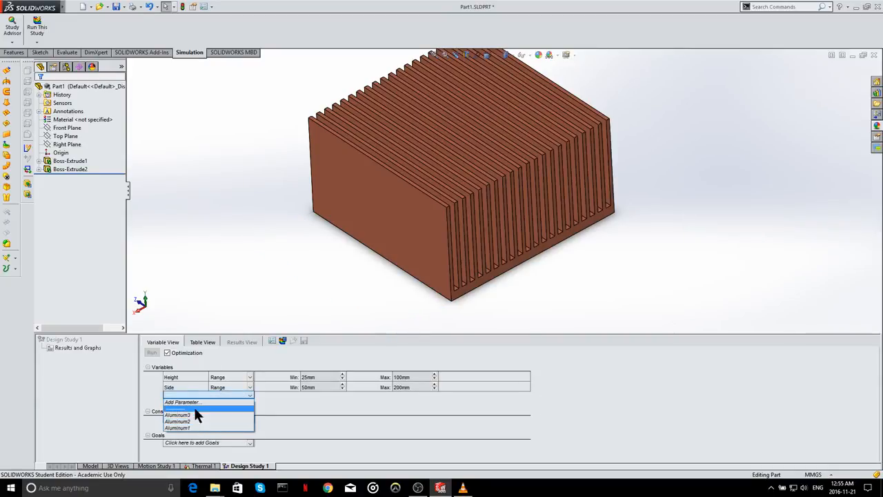
{"action": "left_click", "coordinate": [194, 402]}
{"action": "left_click", "coordinate": [38, 55]}
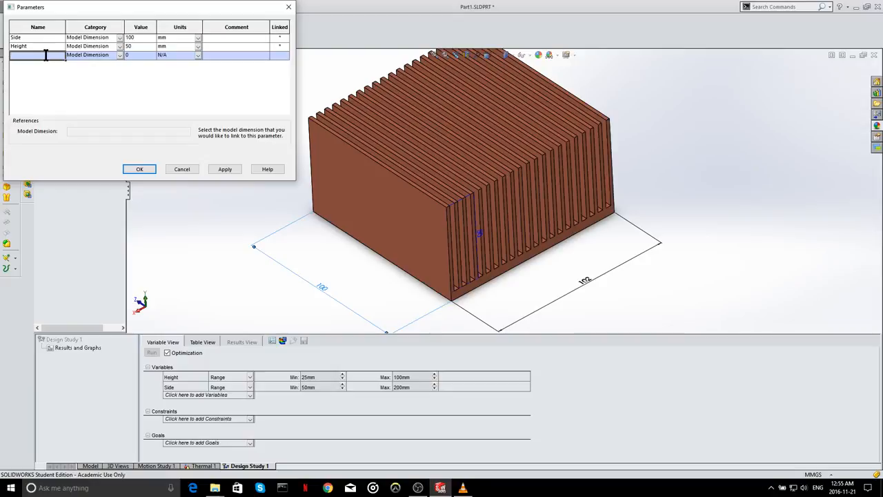
{"action": "type", "text": "Alu"}
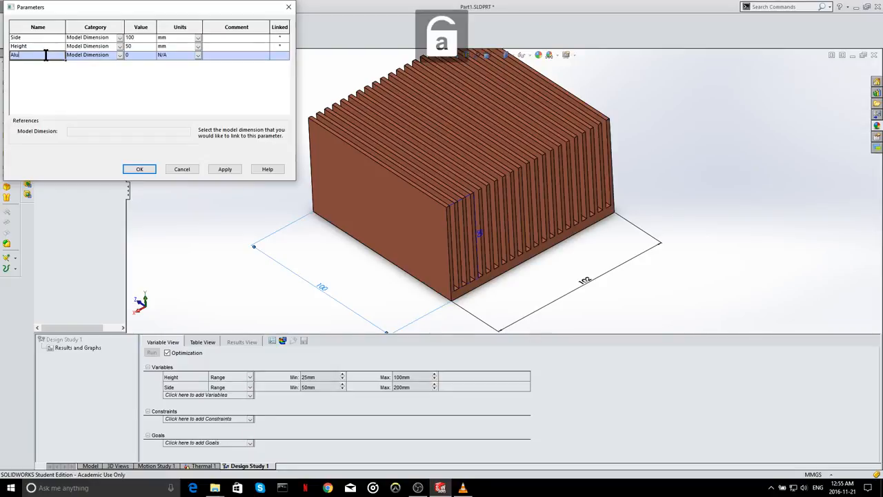
{"action": "type", "text": "minum"}
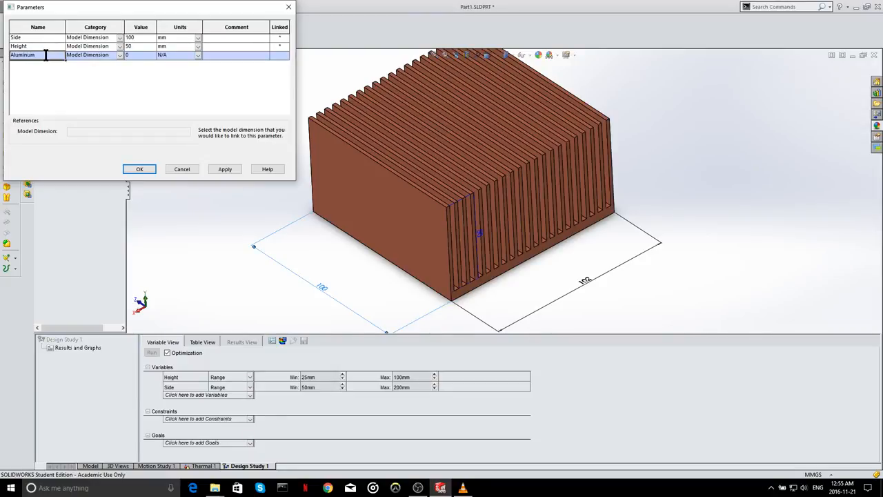
{"action": "type", "text": "1"}
- Set the Aluminum1 parameter's category to Material
{"action": "left_click", "coordinate": [137, 169]}
{"action": "left_click", "coordinate": [501, 263]}
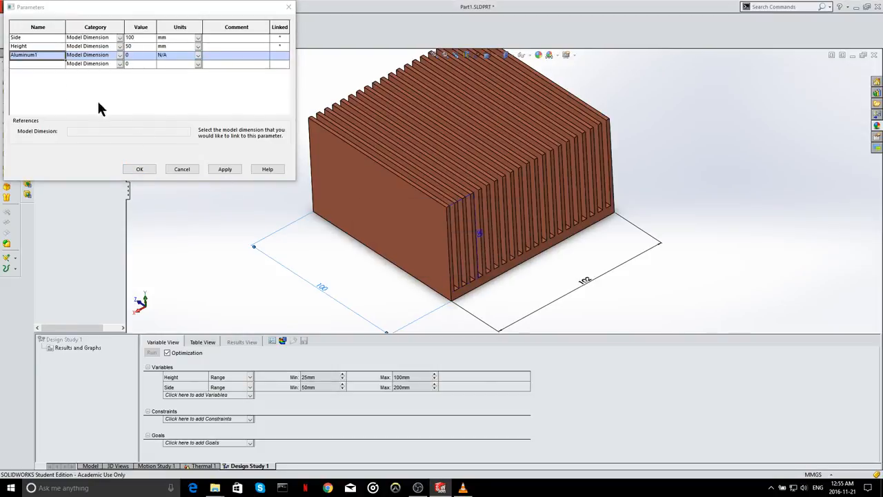
{"action": "left_click", "coordinate": [35, 62]}
{"action": "left_click", "coordinate": [497, 264]}
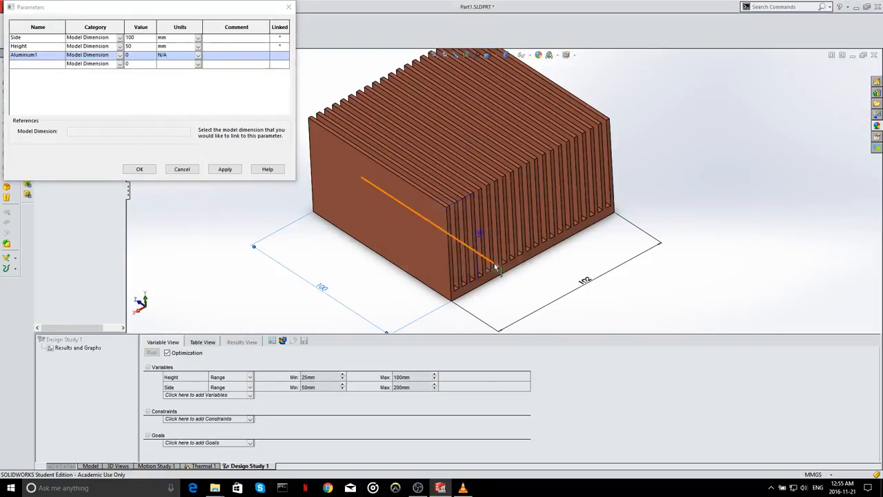
{"action": "left_click", "coordinate": [120, 55]}
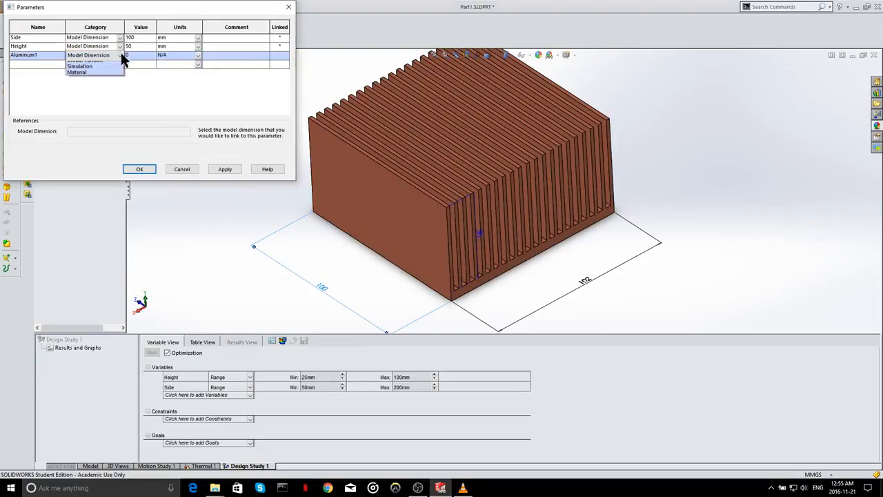
{"action": "left_click", "coordinate": [78, 72]}
{"action": "left_click", "coordinate": [140, 224]}
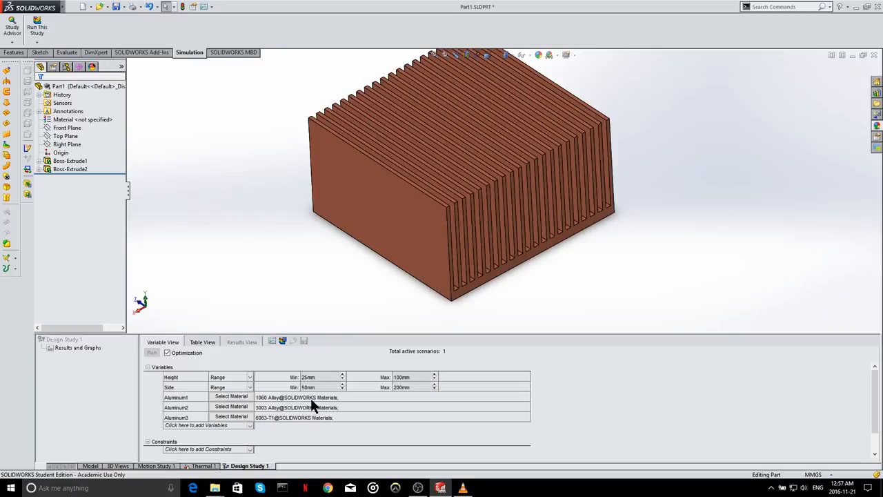
{"action": "scroll", "coordinate": [519, 276], "scroll_direction": "up", "scroll_amount": 2}
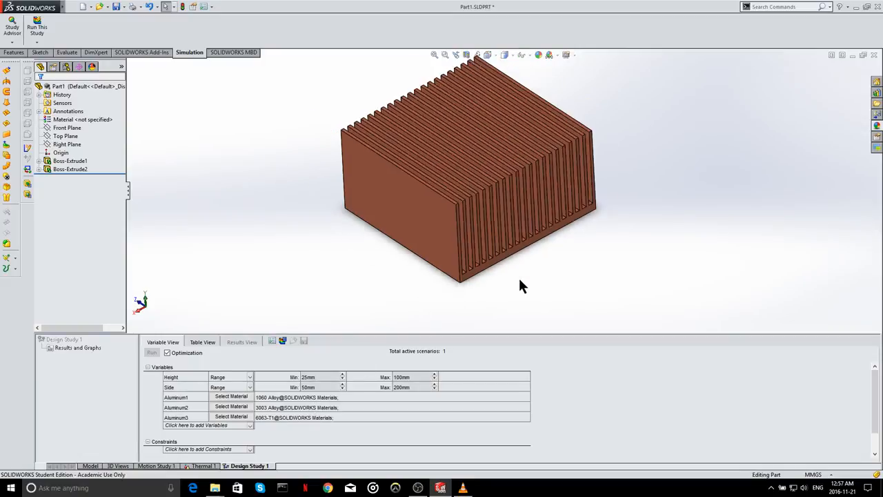
{"action": "scroll", "coordinate": [548, 193], "scroll_direction": "down", "scroll_amount": 1}
{"action": "middle_click_drag", "start_coordinate": [570, 217], "coordinate": [573, 200]}
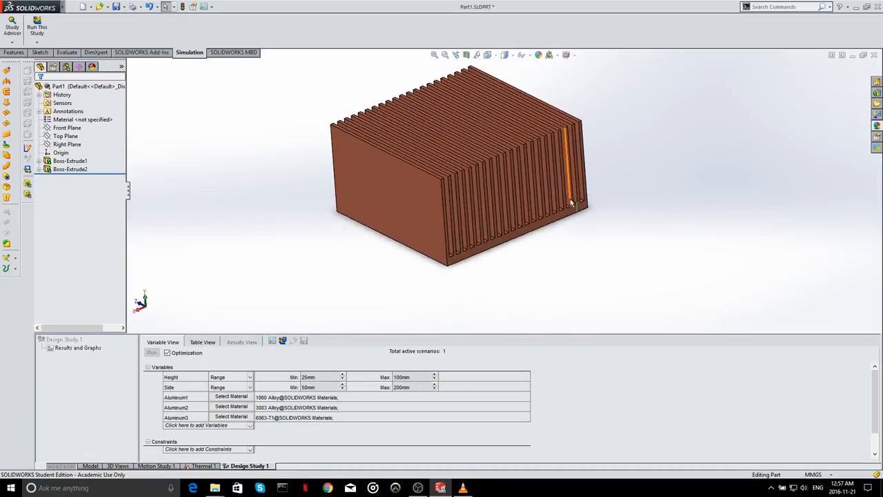
{"action": "scroll", "coordinate": [563, 189], "scroll_direction": "up", "scroll_amount": 2}
{"action": "scroll", "coordinate": [508, 145], "scroll_direction": "down", "scroll_amount": 1}
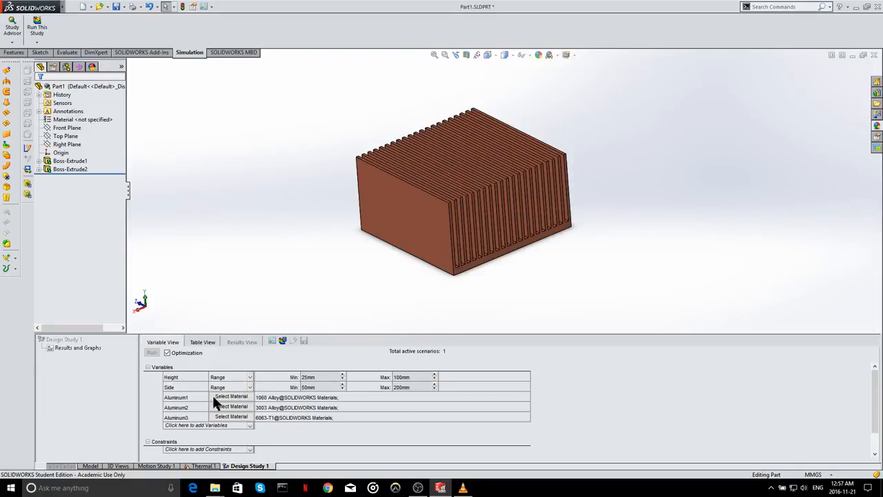
- Add a sensor as a study constraint, using Simulation Data as its type and Thermal as the data quantity
{"action": "scroll", "coordinate": [305, 404], "scroll_direction": "down", "scroll_amount": 2}
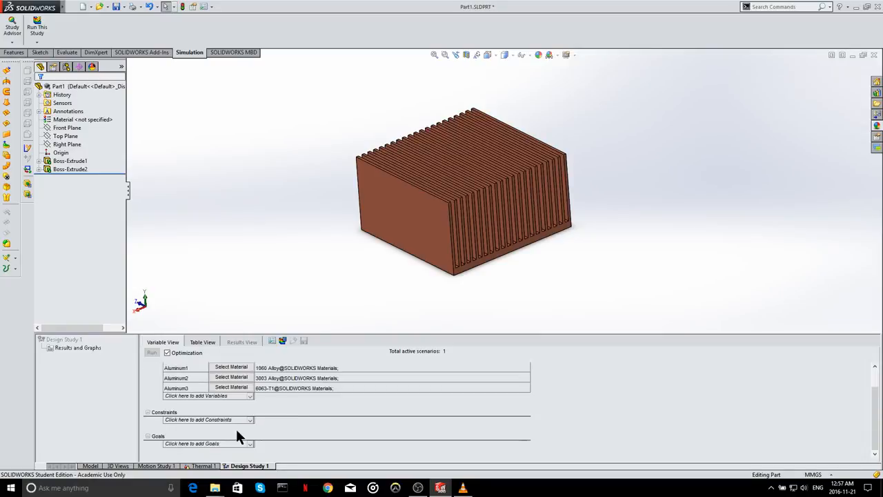
{"action": "left_click", "coordinate": [232, 419]}
{"action": "left_click", "coordinate": [207, 427]}
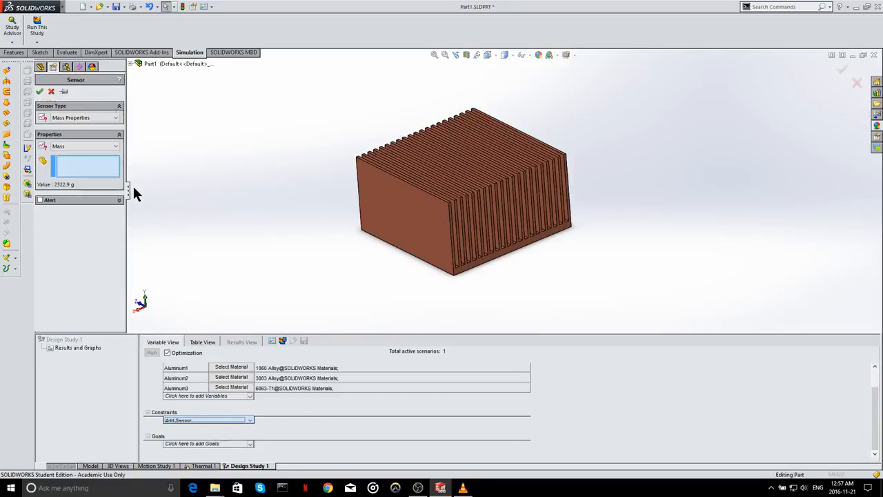
{"action": "left_click", "coordinate": [81, 117]}
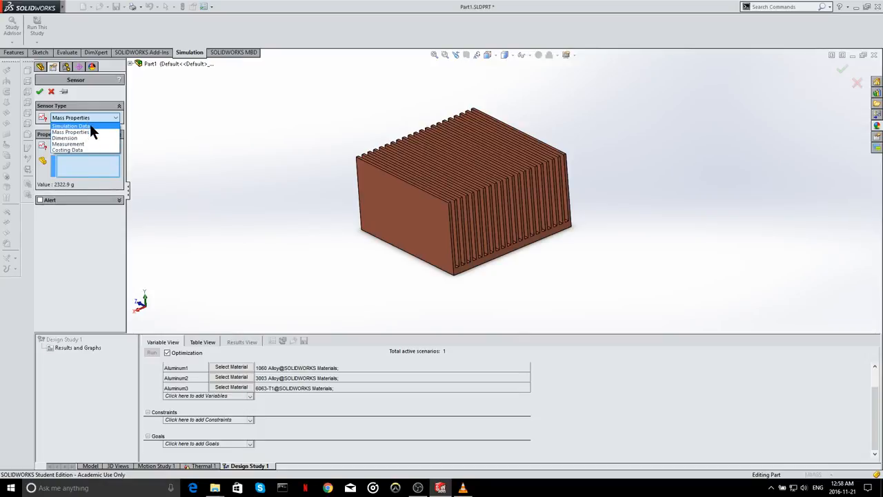
{"action": "left_click", "coordinate": [89, 124]}
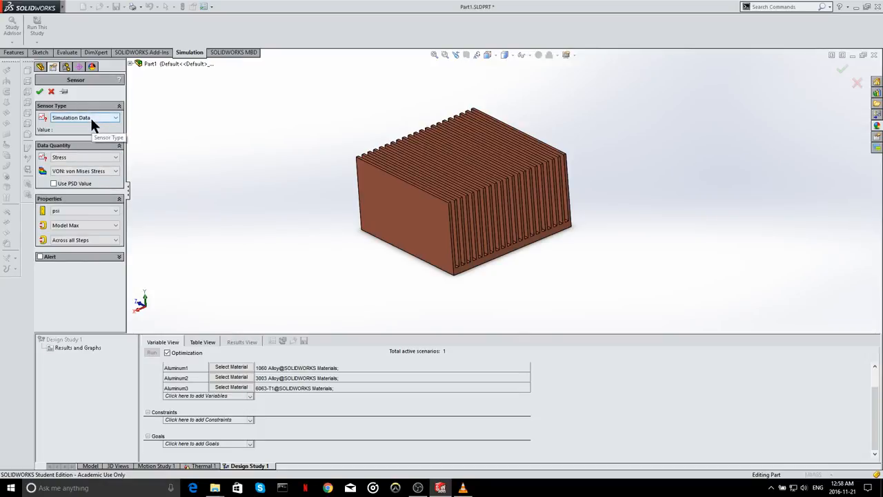
{"action": "left_click", "coordinate": [93, 166]}
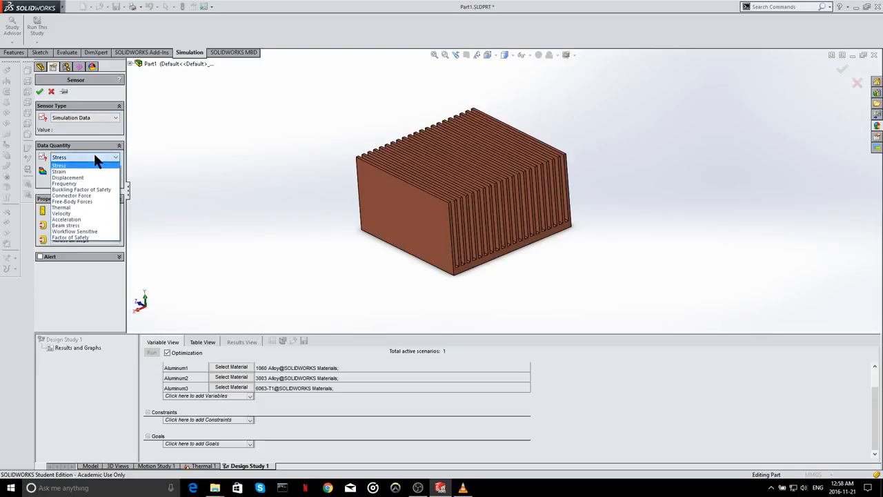
{"action": "left_click", "coordinate": [86, 206]}
- Have the temperature sensor report in Celsius the maximum over selected entities, using the heat sink's flat bottom face
{"action": "left_click", "coordinate": [84, 200]}
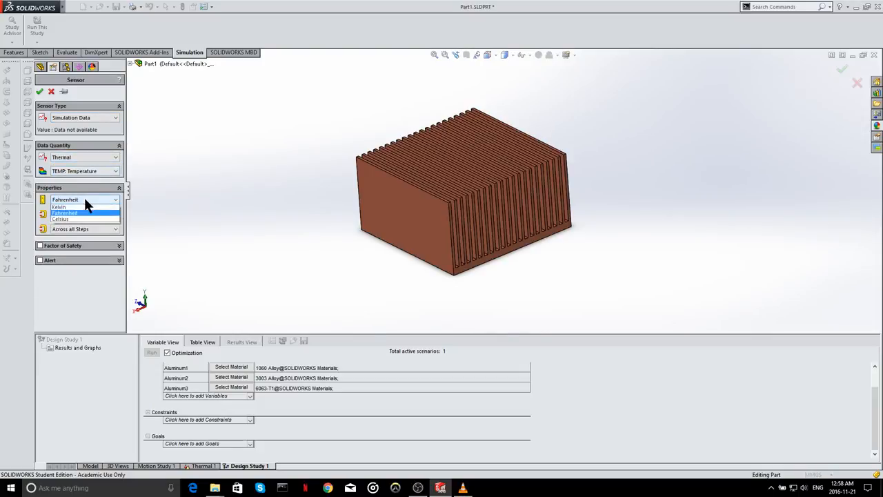
{"action": "left_click", "coordinate": [86, 219]}
{"action": "left_click", "coordinate": [84, 213]}
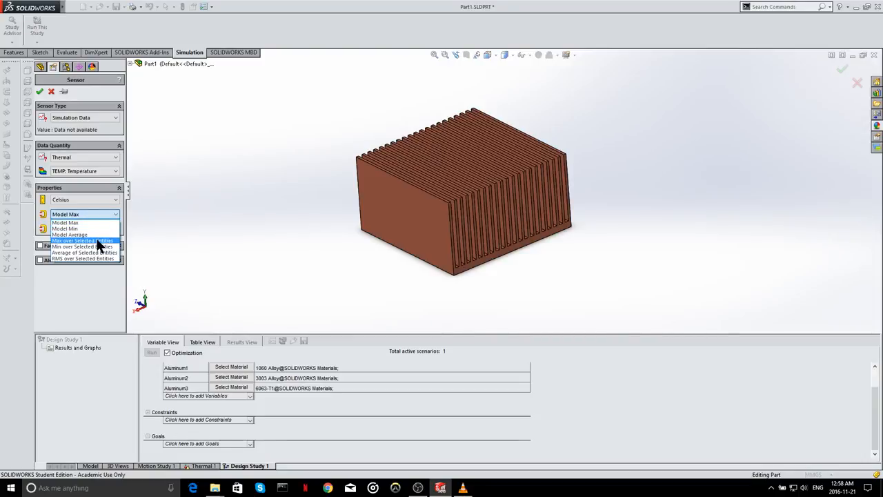
{"action": "left_click", "coordinate": [97, 241]}
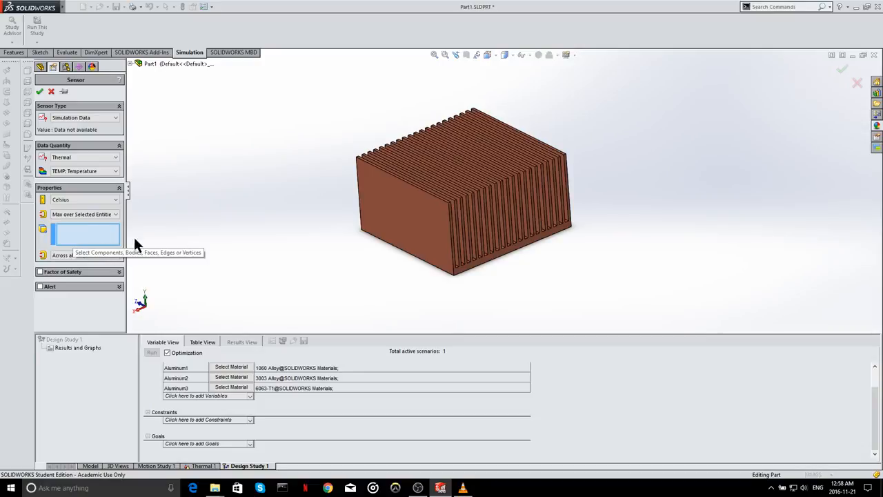
{"action": "middle_click_drag", "start_coordinate": [515, 266], "coordinate": [519, 161]}
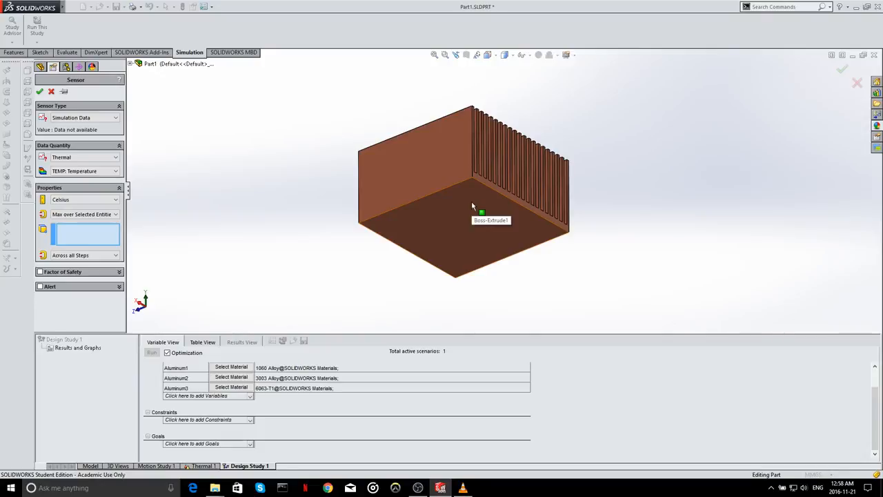
{"action": "left_click", "coordinate": [472, 204]}
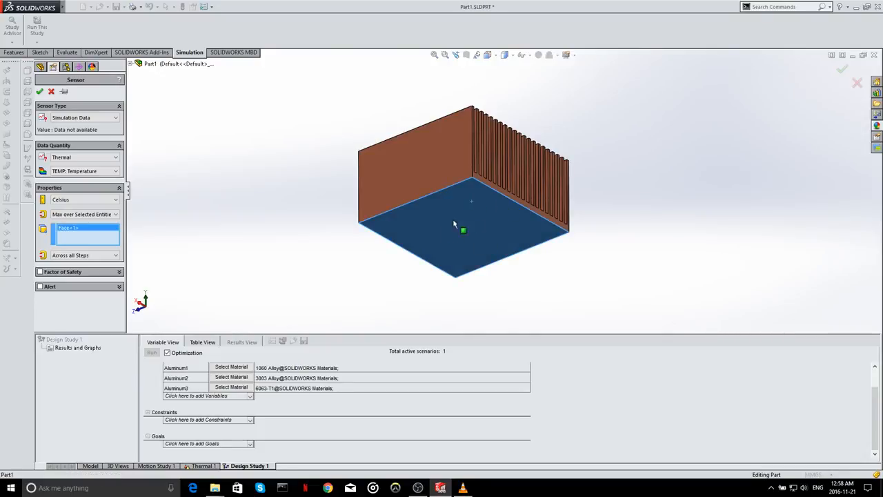
{"action": "middle_click_drag", "start_coordinate": [491, 201], "coordinate": [476, 194]}
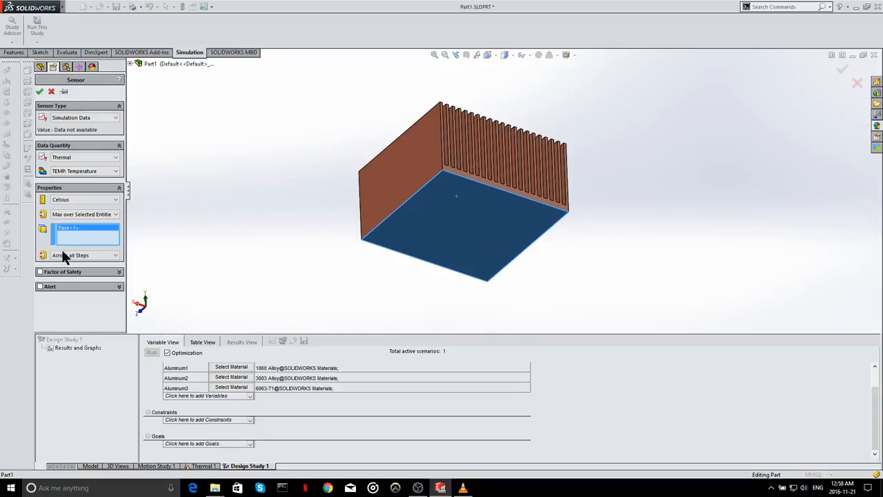
{"action": "left_click", "coordinate": [39, 91]}
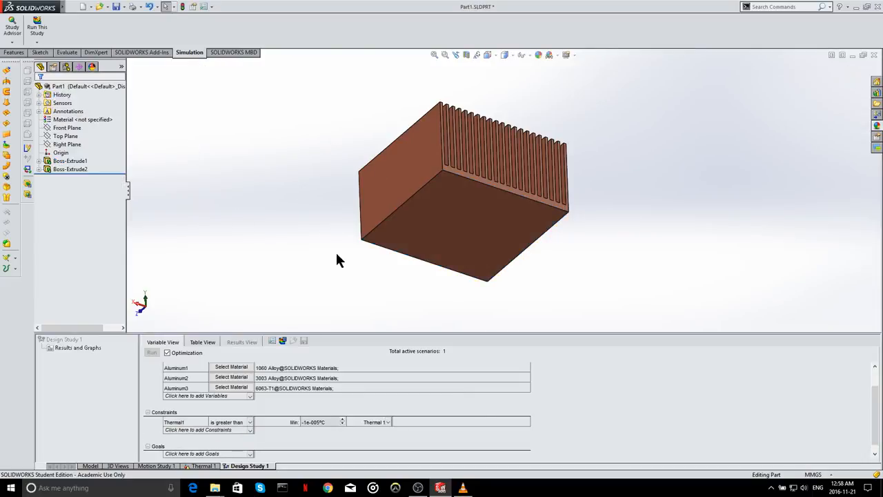
- Constrain the Thermal1 sensor to be less than a maximum of 40 °C
{"action": "middle_click_drag", "start_coordinate": [292, 327], "coordinate": [481, 293]}
{"action": "scroll", "coordinate": [235, 414], "scroll_direction": "down", "scroll_amount": 1}
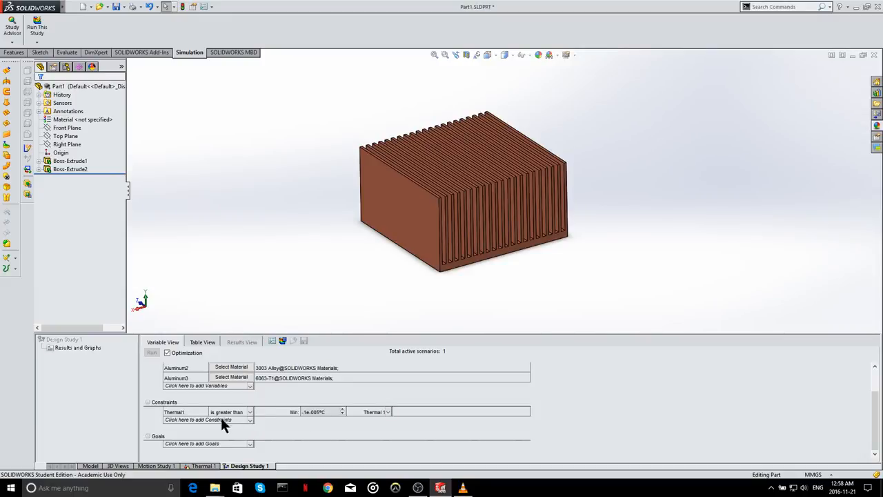
{"action": "left_click", "coordinate": [245, 413]}
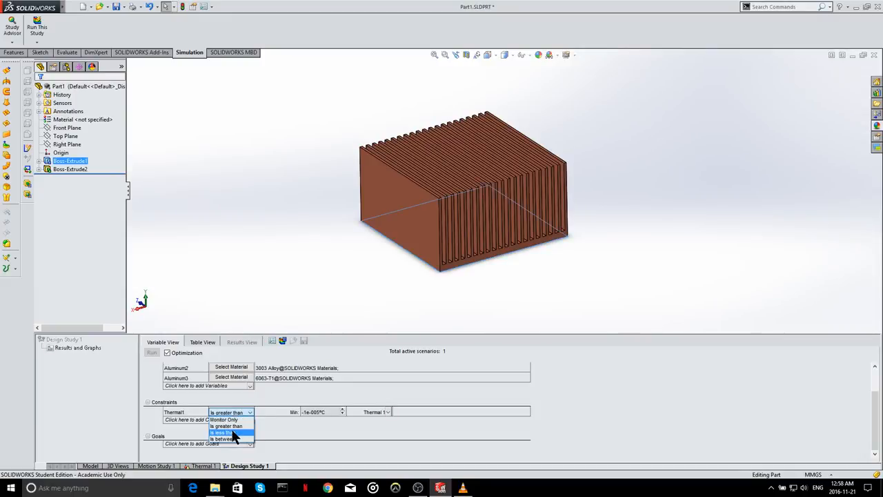
{"action": "left_click", "coordinate": [233, 433]}
{"action": "left_click", "coordinate": [333, 412]}
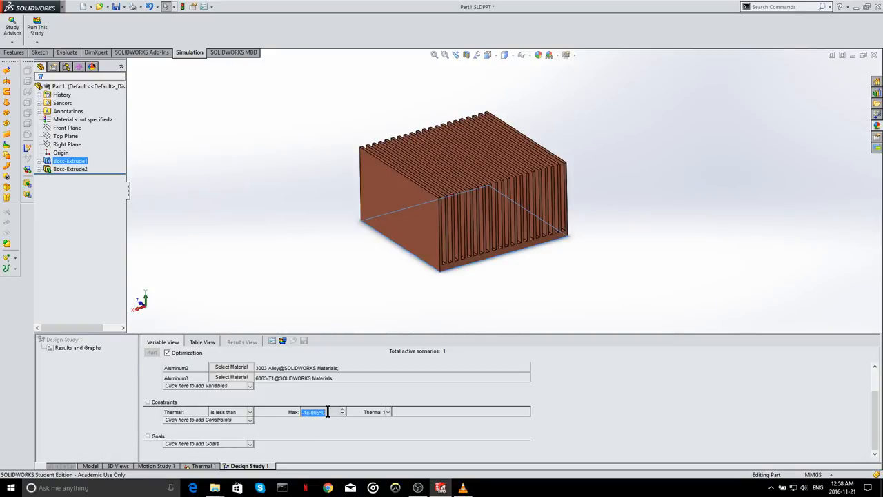
{"action": "type", "text": "3"}
{"action": "key", "text": "BackSpace"}
{"action": "type", "text": "40"}
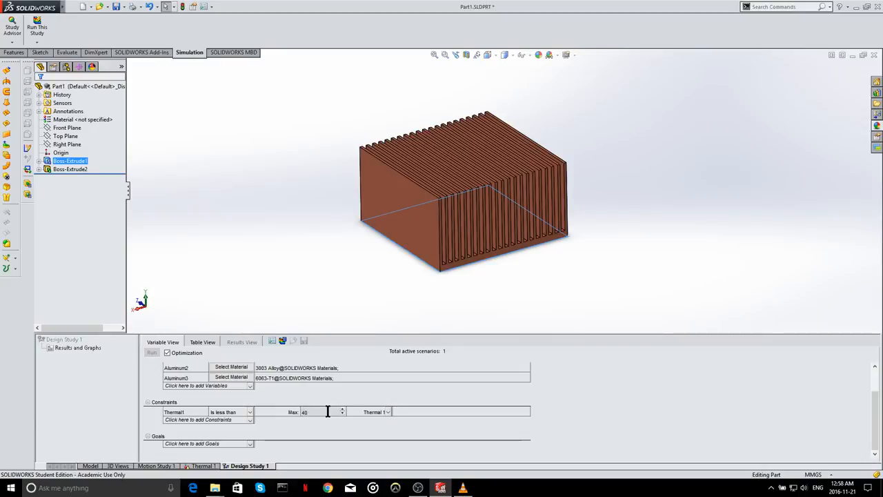
{"action": "left_click", "coordinate": [310, 436]}
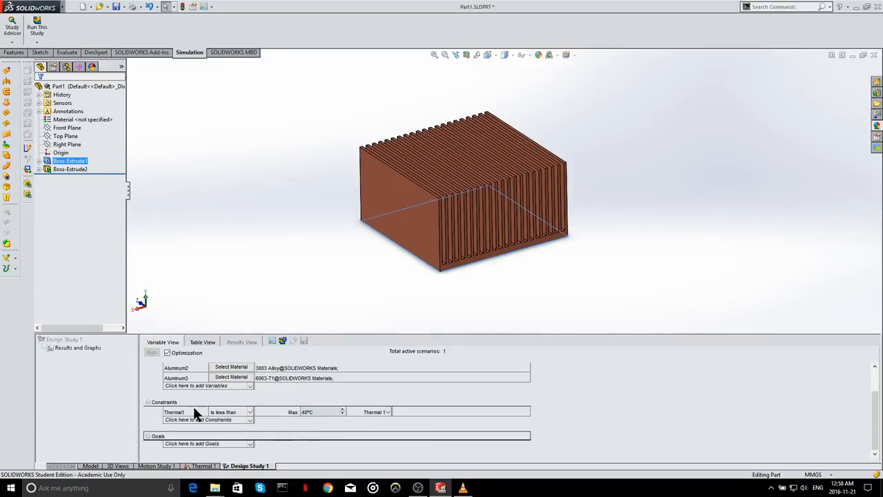
{"action": "left_click", "coordinate": [184, 409]}
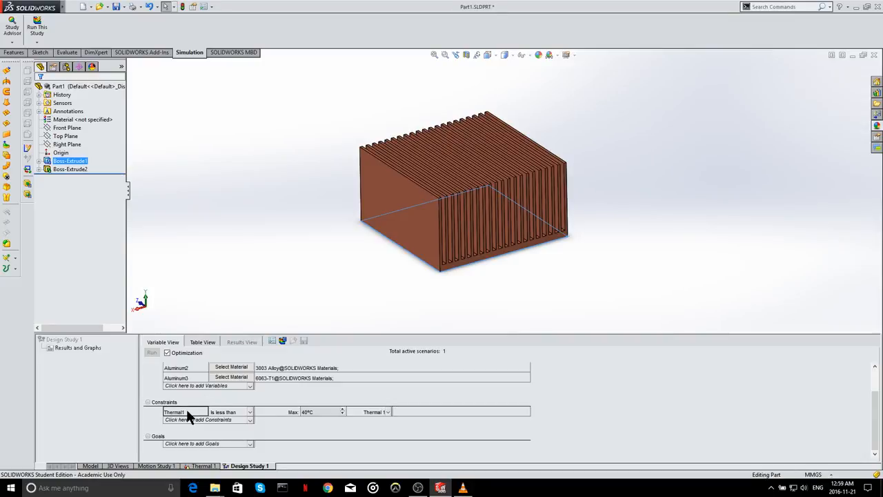
{"action": "left_click", "coordinate": [388, 411]}
{"action": "left_click", "coordinate": [211, 466]}
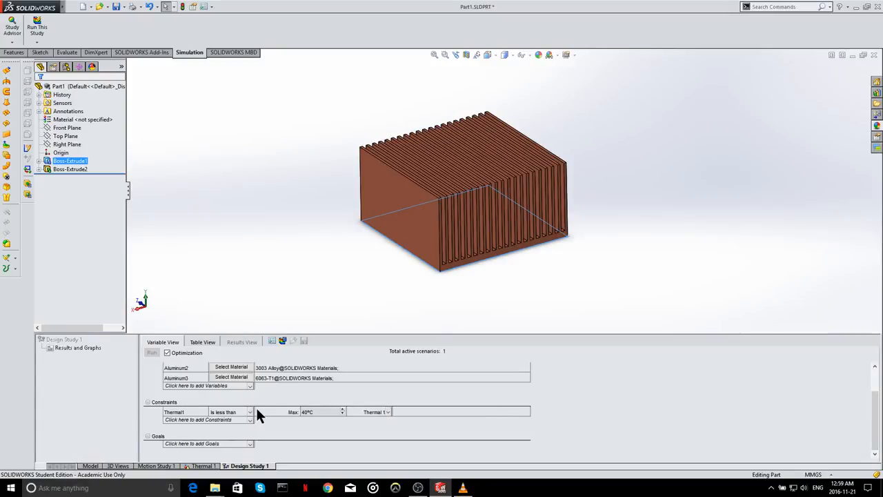
- Add a Mass Properties sensor as a study goal, tracking the Volume of the heat sink body
{"action": "left_click", "coordinate": [217, 443]}
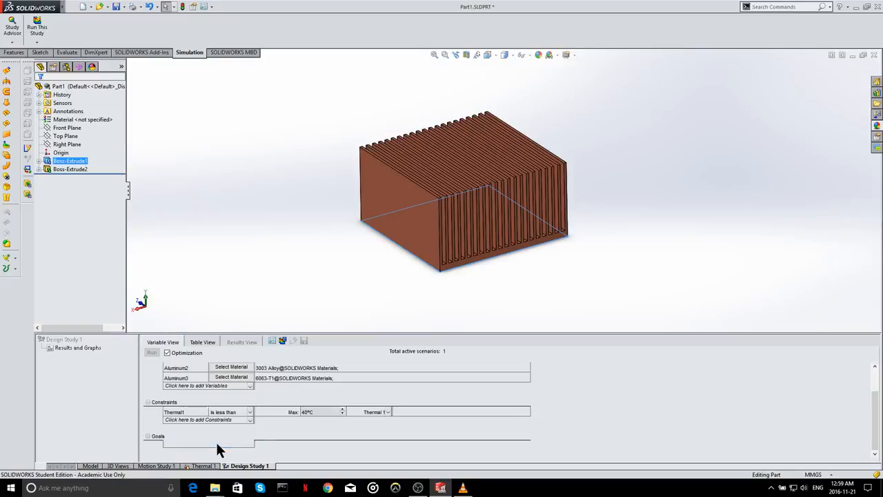
{"action": "left_click", "coordinate": [212, 443]}
{"action": "left_click", "coordinate": [204, 449]}
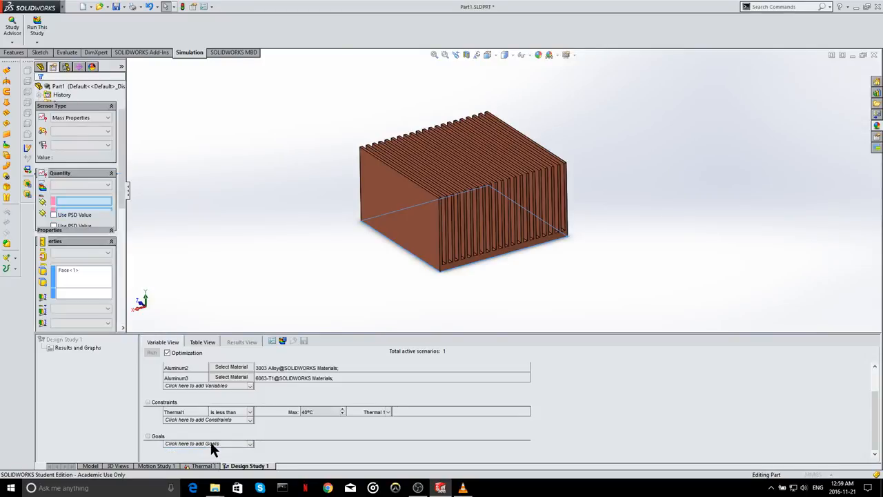
{"action": "left_click", "coordinate": [75, 115]}
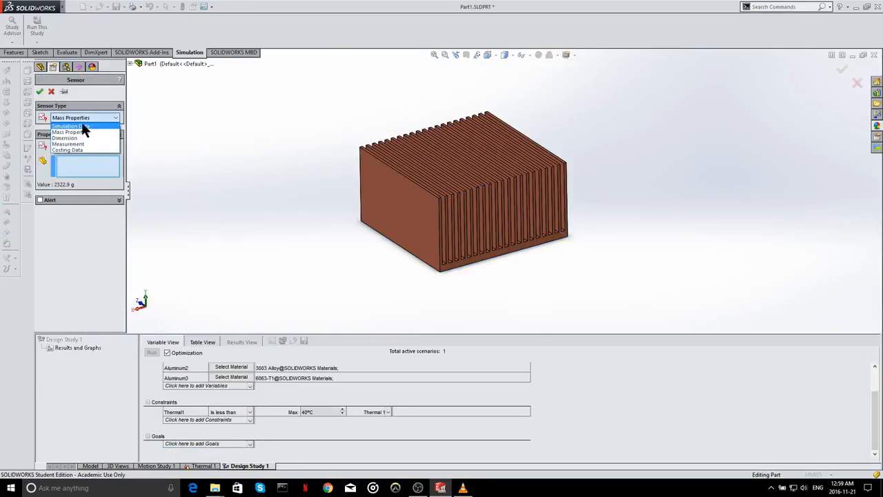
{"action": "left_click", "coordinate": [84, 129]}
{"action": "left_click", "coordinate": [75, 146]}
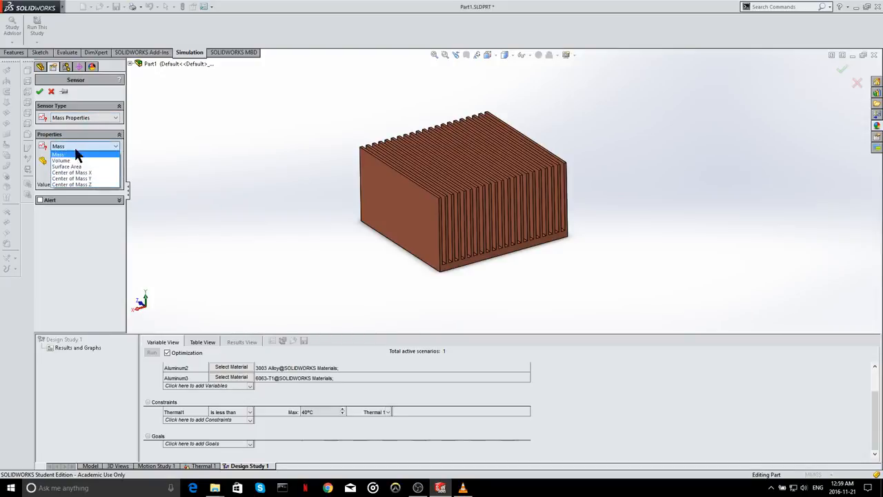
{"action": "left_click", "coordinate": [78, 158]}
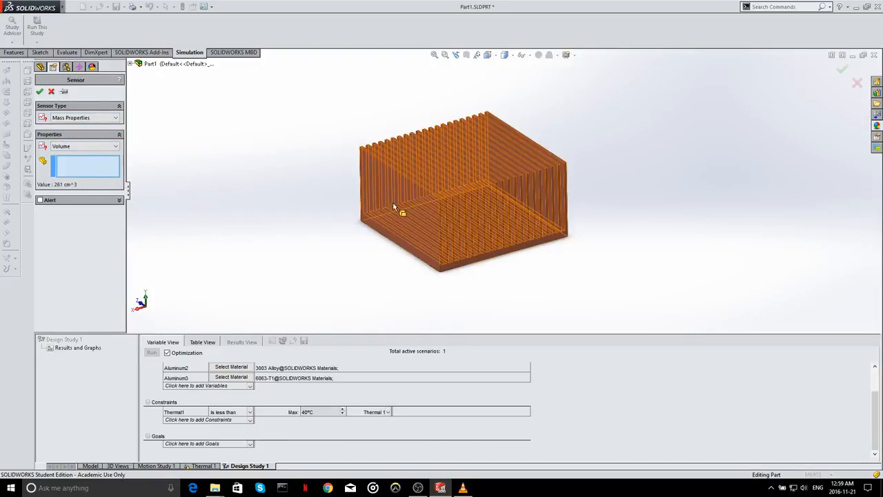
{"action": "left_click", "coordinate": [422, 211]}
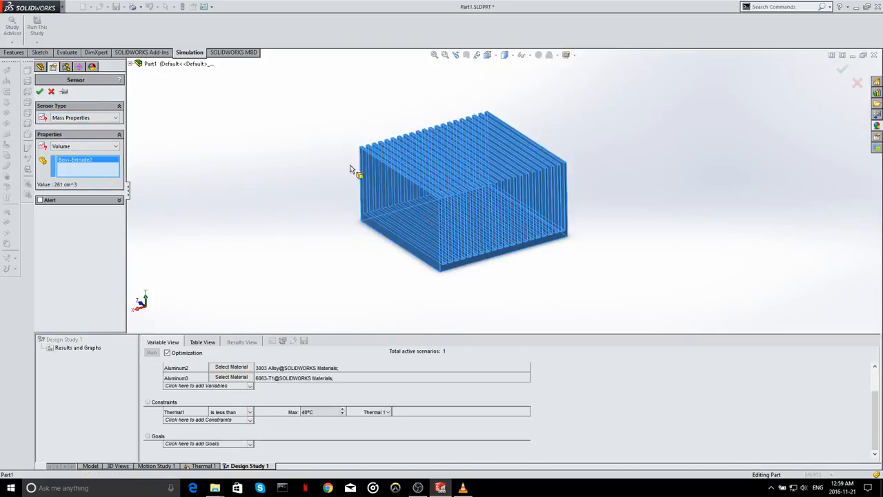
{"action": "left_click", "coordinate": [40, 92]}
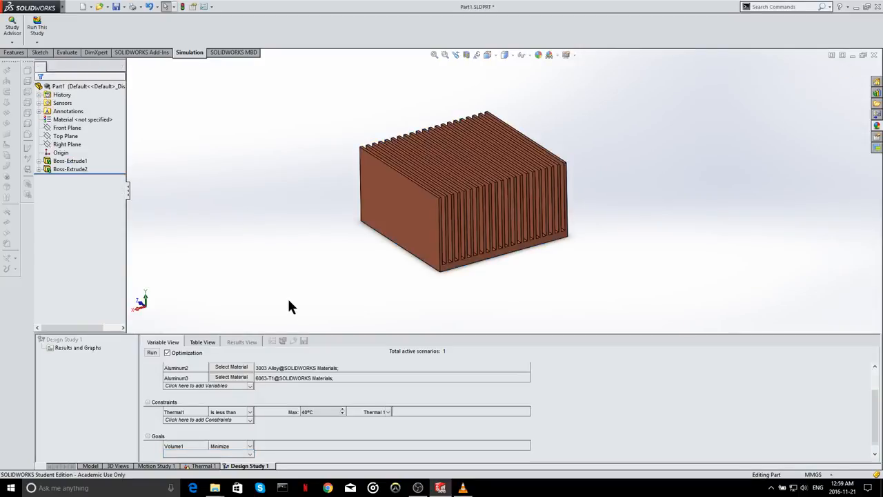
- Set the Volume1 goal to Minimize
{"action": "left_click", "coordinate": [226, 447]}
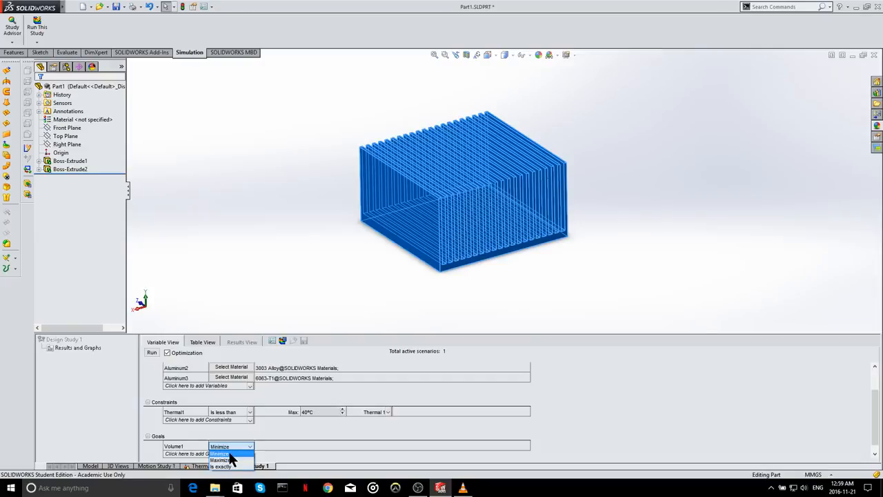
{"action": "left_click", "coordinate": [230, 454]}
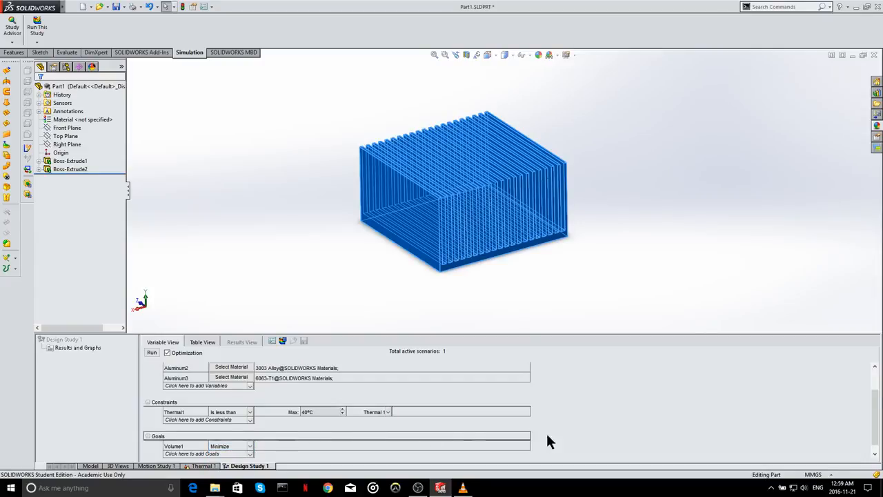
{"action": "left_click", "coordinate": [349, 283]}
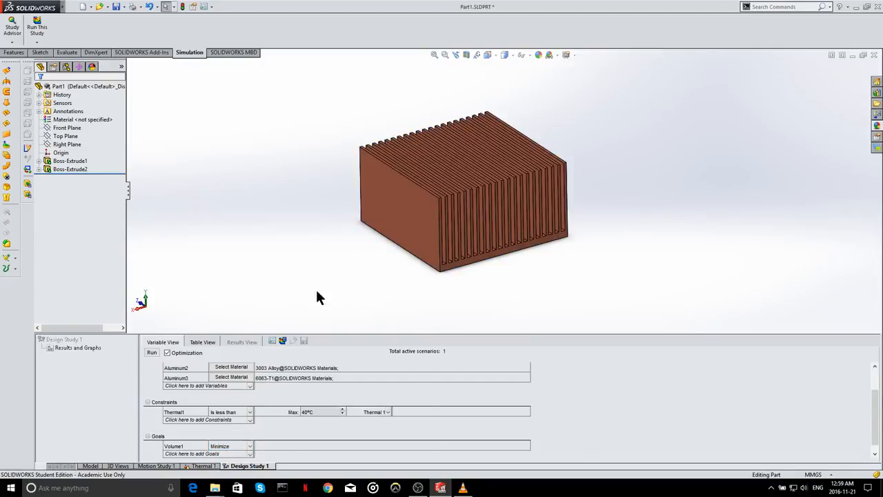
- Run the optimization design study and review its scenario results against the variable and constraint definitions
{"action": "left_click", "coordinate": [151, 352]}
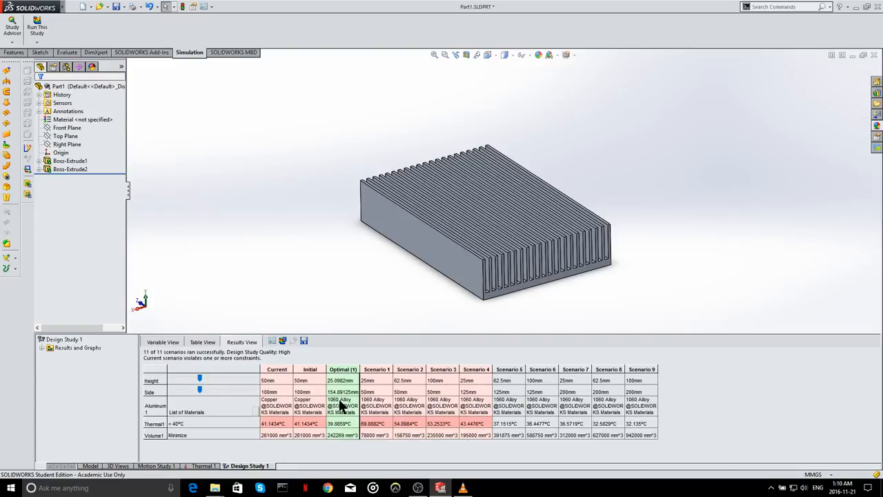
{"action": "left_click", "coordinate": [167, 343]}
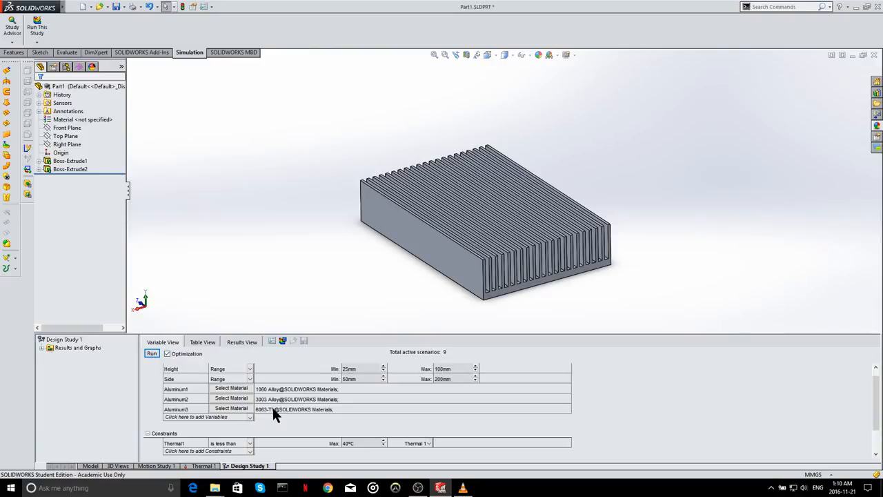
{"action": "left_click", "coordinate": [253, 341]}
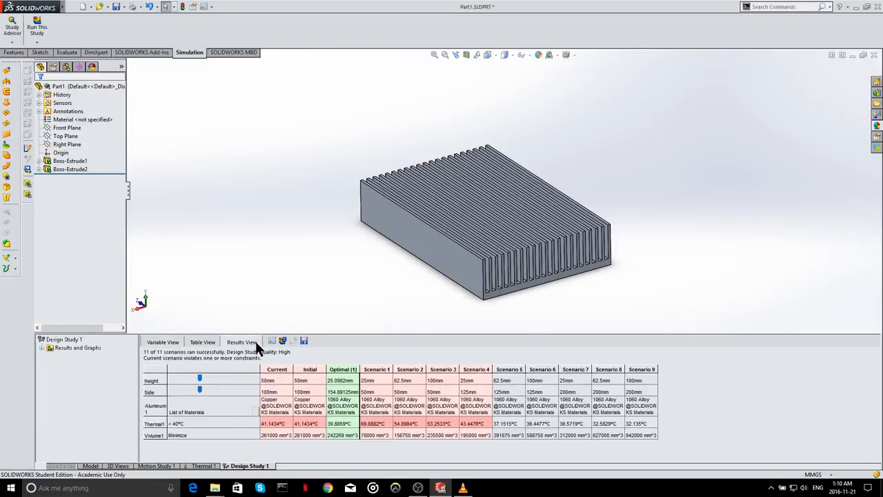